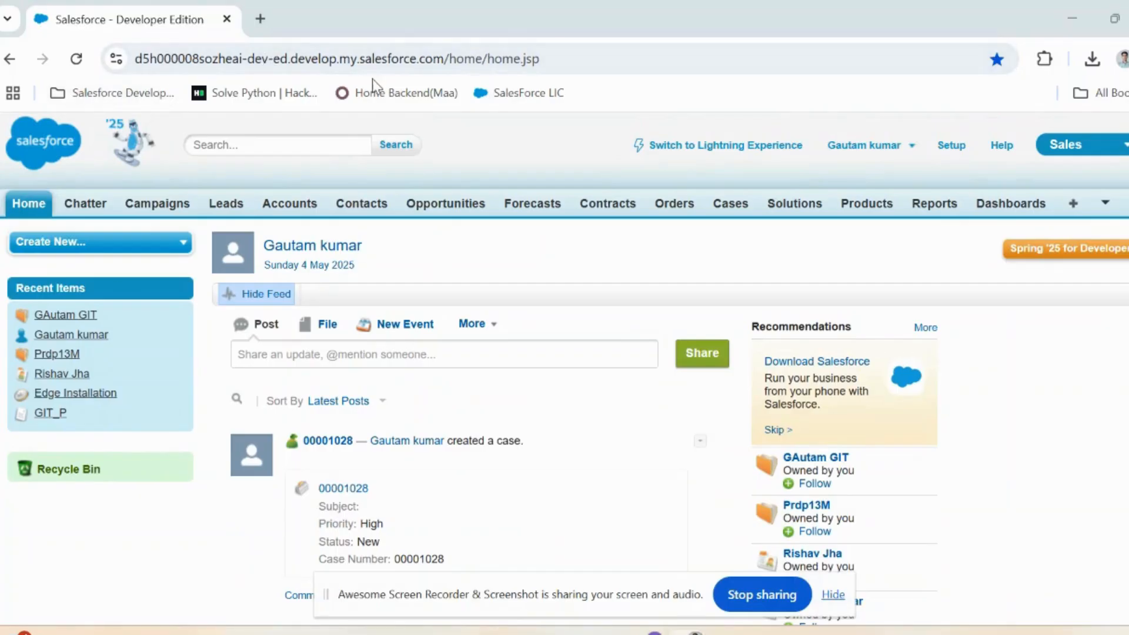
Step: Find "Apps" in Setup and open the Apps page under Create
{"action": "left_click", "coordinate": [952, 148]}
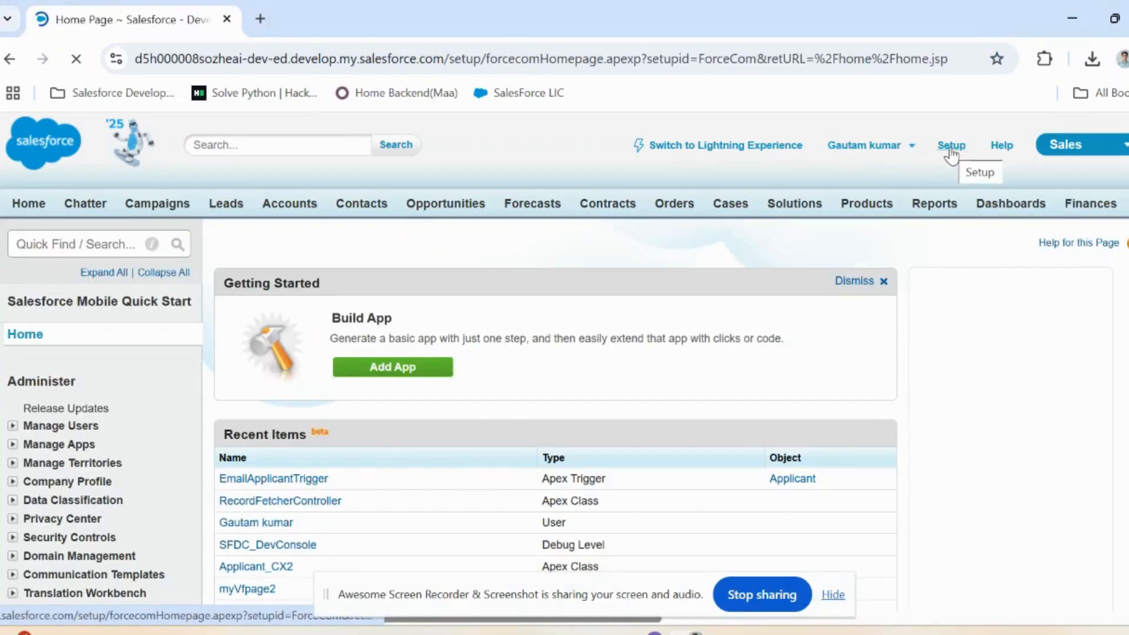
{"action": "left_click", "coordinate": [27, 247]}
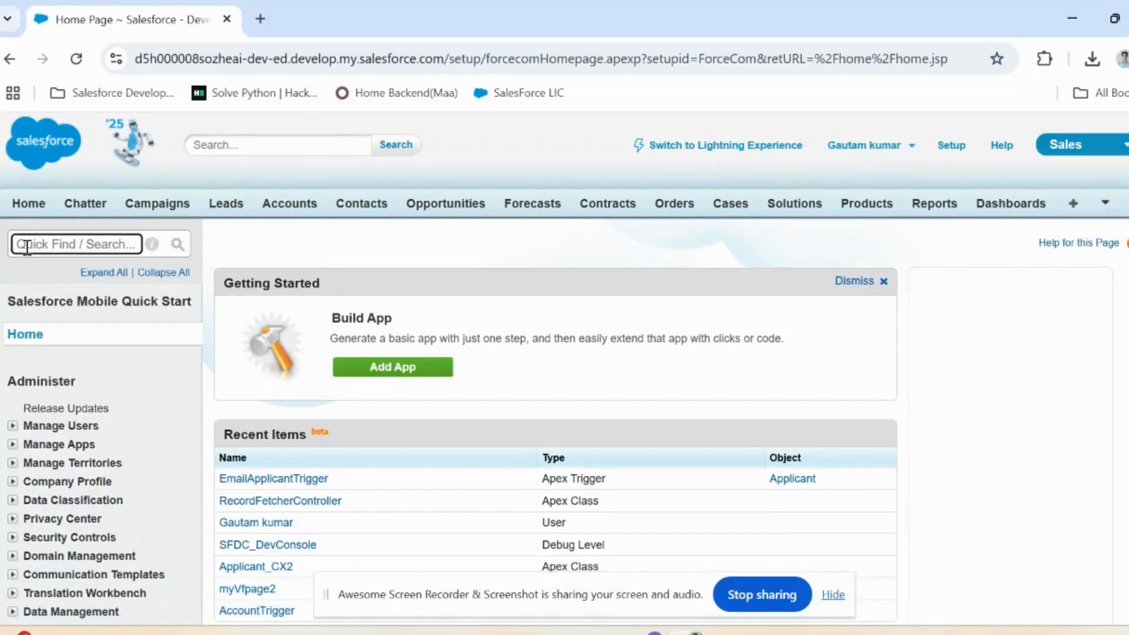
{"action": "type", "text": "Apps"}
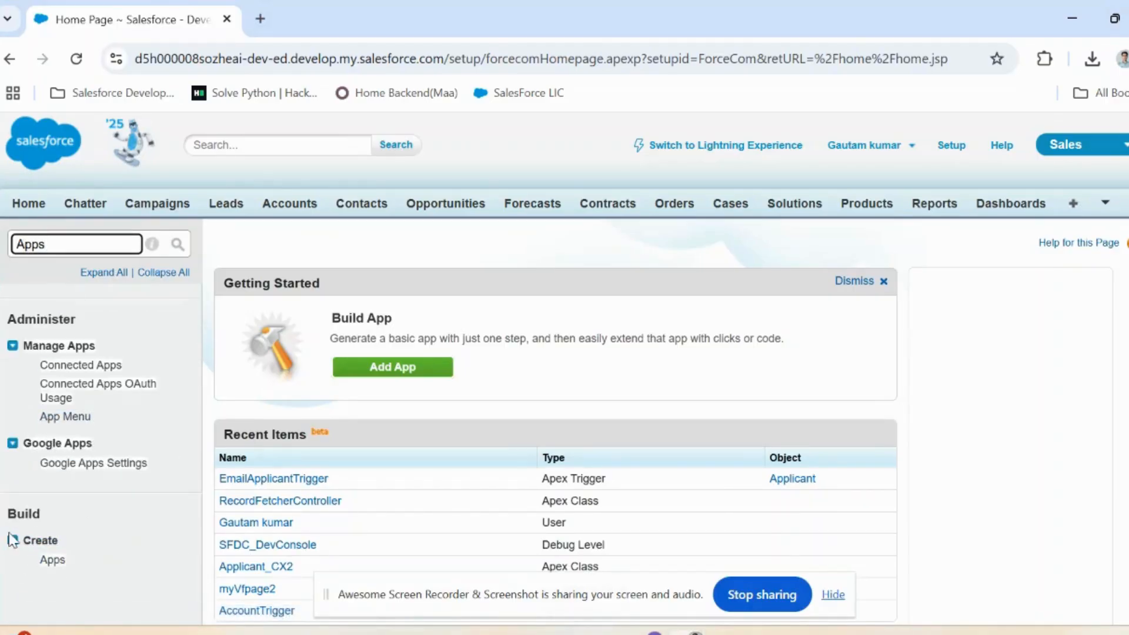
{"action": "left_click", "coordinate": [52, 560]}
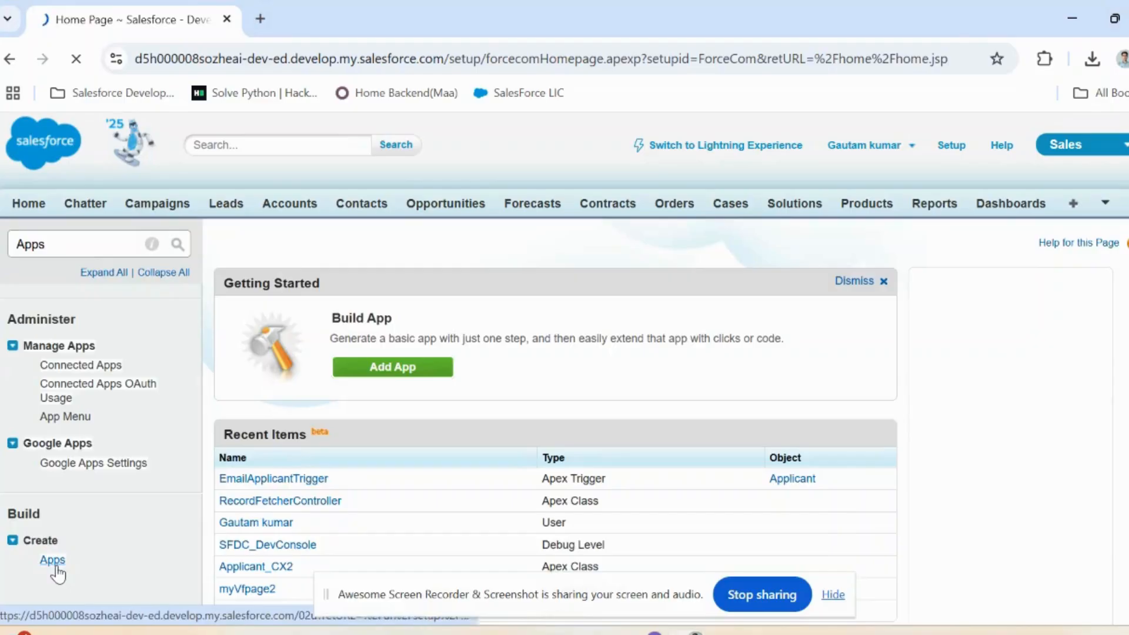
Step: Start a new app of the type Custom app and proceed to its details
{"action": "scroll", "coordinate": [328, 520], "scroll_direction": "down", "scroll_amount": 5}
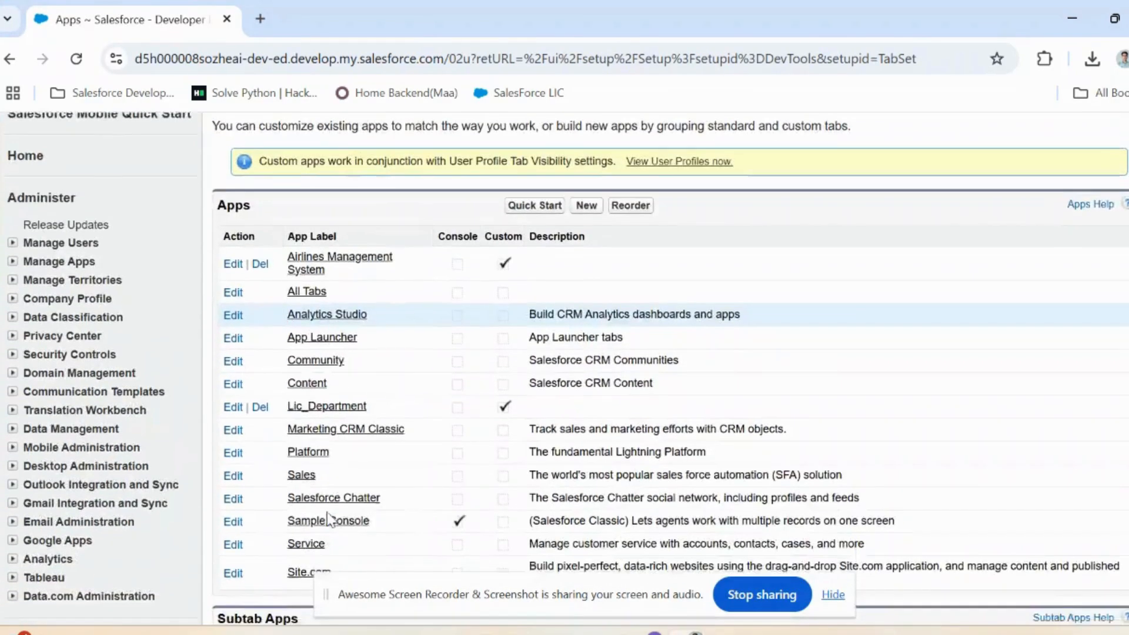
{"action": "scroll", "coordinate": [364, 347], "scroll_direction": "up", "scroll_amount": 2}
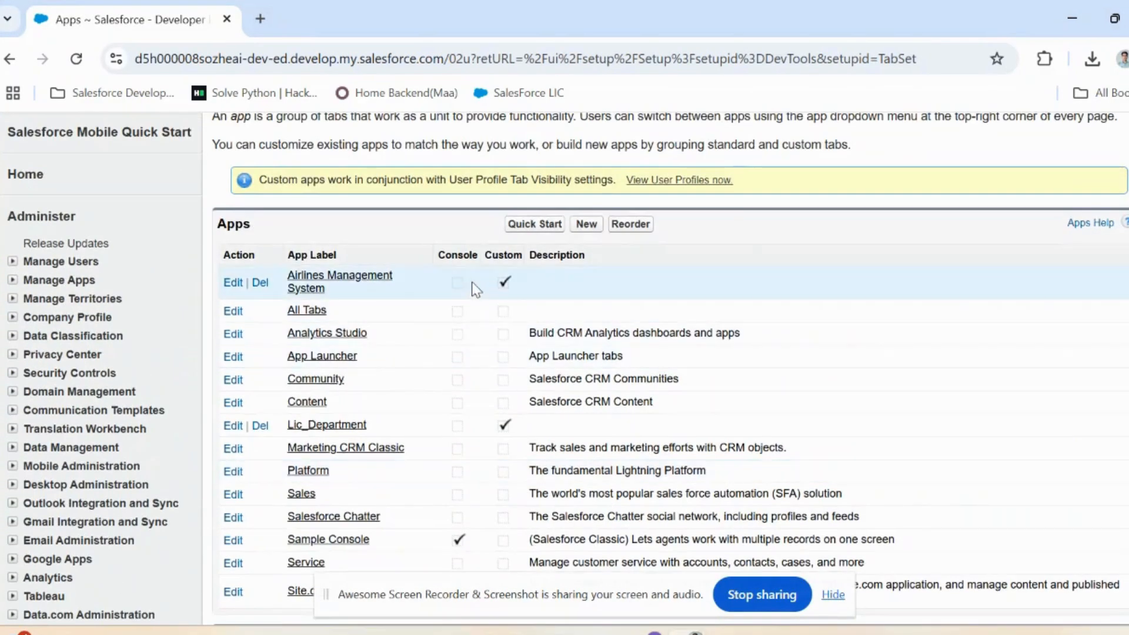
{"action": "scroll", "coordinate": [338, 544], "scroll_direction": "down", "scroll_amount": 2}
{"action": "scroll", "coordinate": [339, 544], "scroll_direction": "up", "scroll_amount": 5}
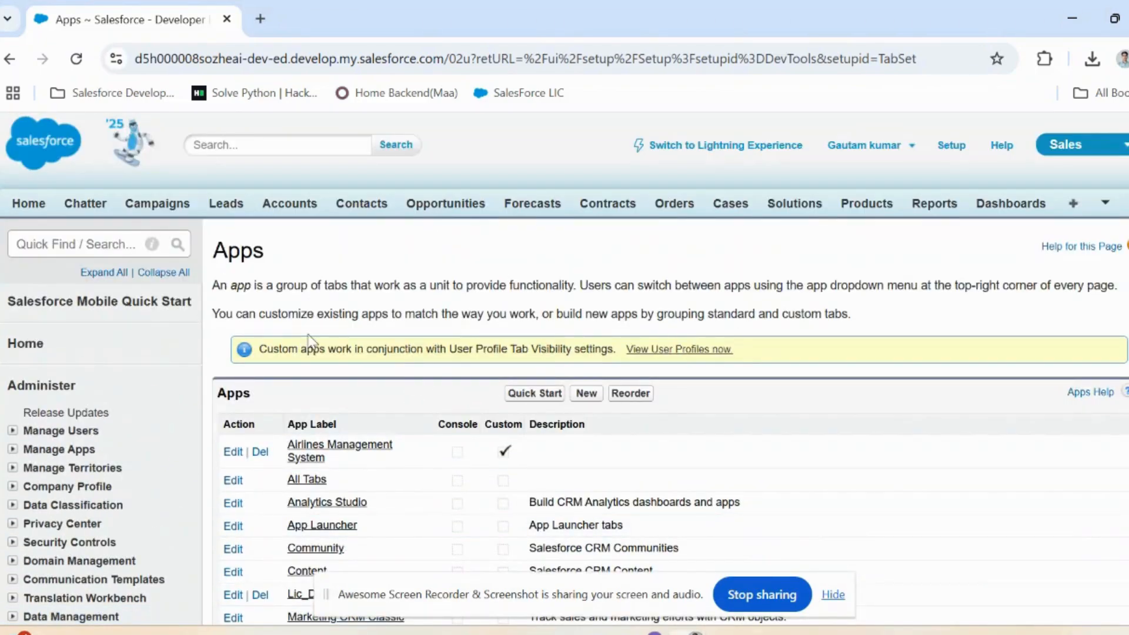
{"action": "left_click", "coordinate": [587, 394]}
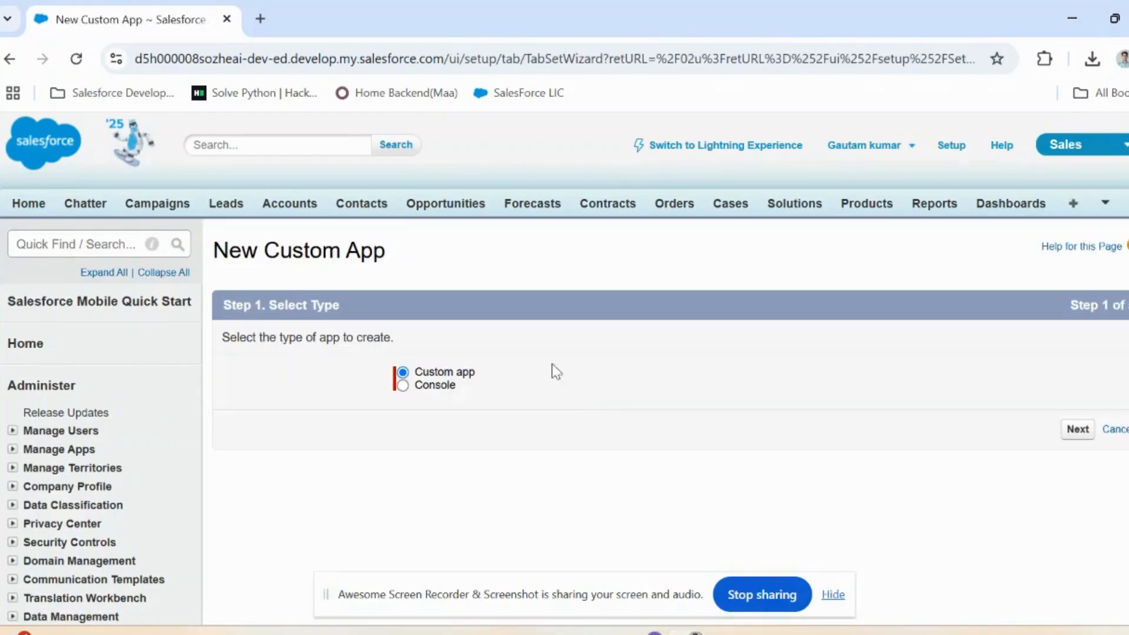
{"action": "scroll", "coordinate": [547, 383], "scroll_direction": "down", "scroll_amount": 10}
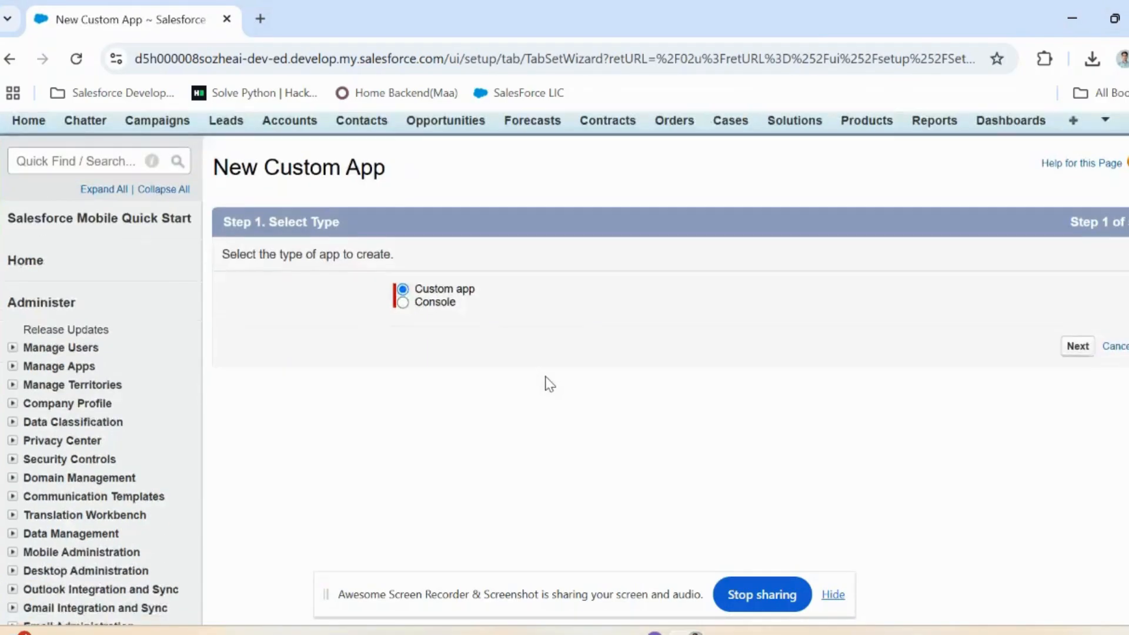
{"action": "scroll", "coordinate": [547, 383], "scroll_direction": "up", "scroll_amount": 10}
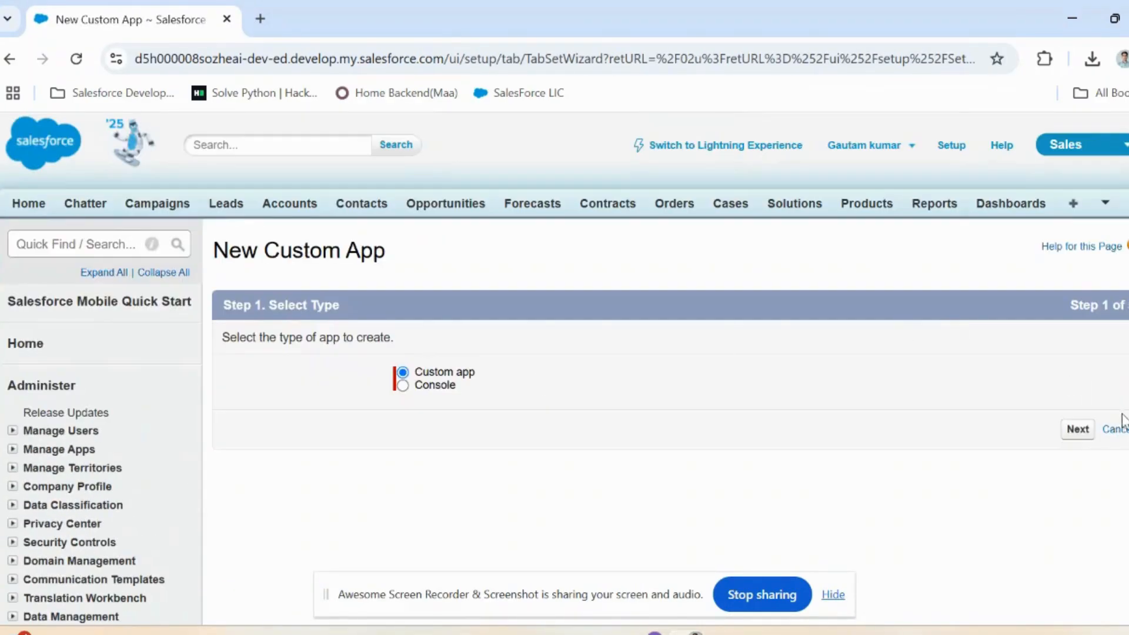
{"action": "left_click", "coordinate": [1077, 436]}
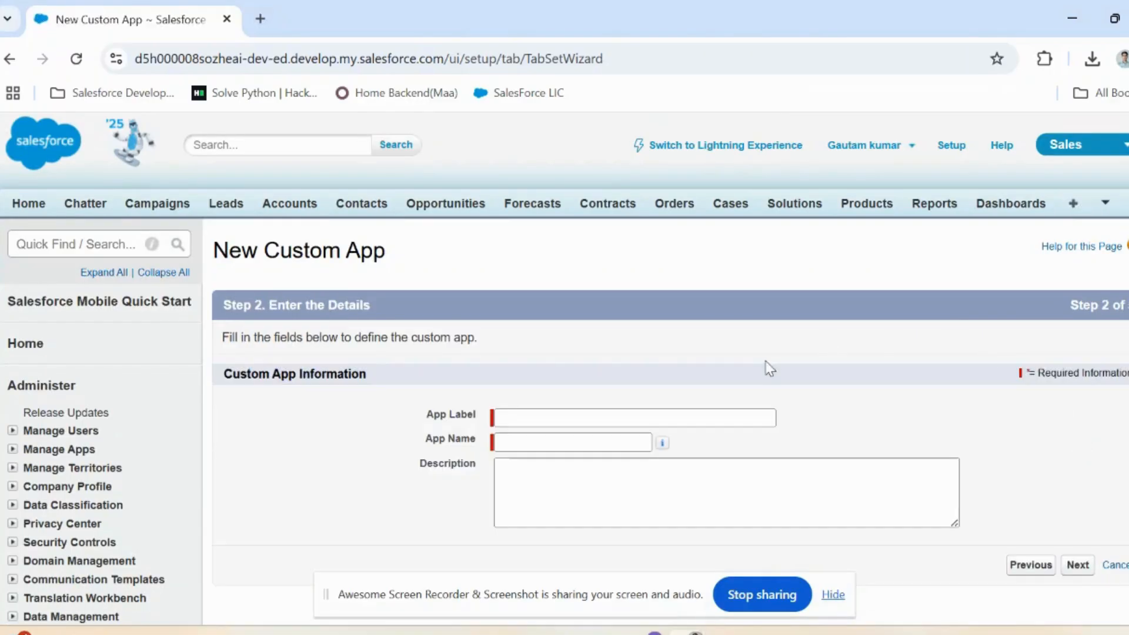
Step: Set both the app name and the app label to GIT, leave the description empty, and continue to the logo choice
{"action": "left_click", "coordinate": [527, 437]}
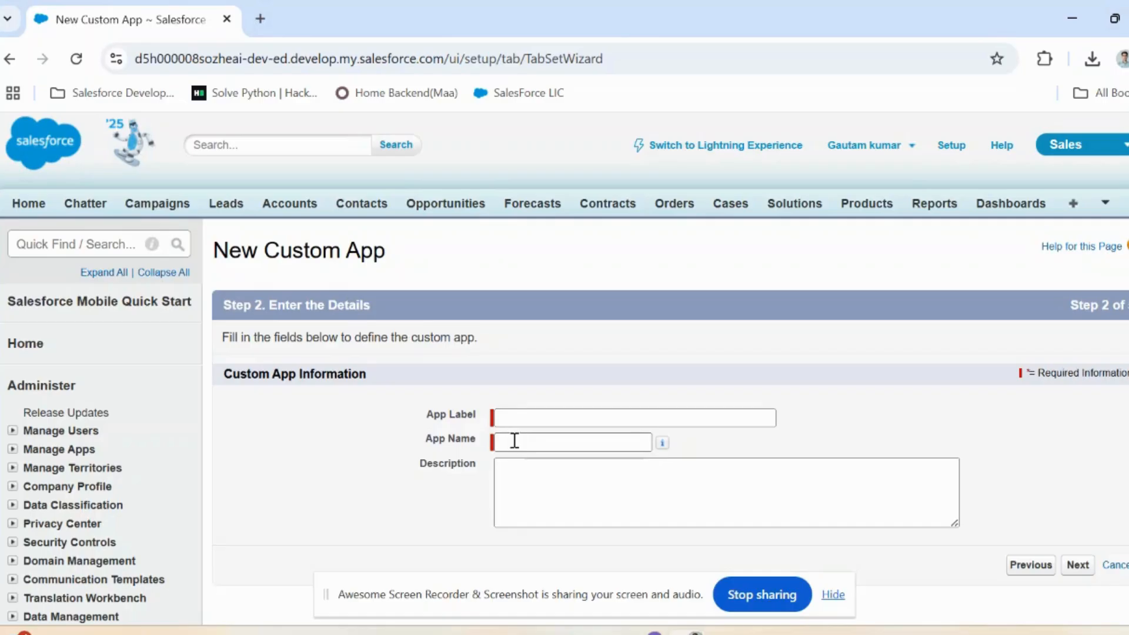
{"action": "left_click", "coordinate": [515, 441]}
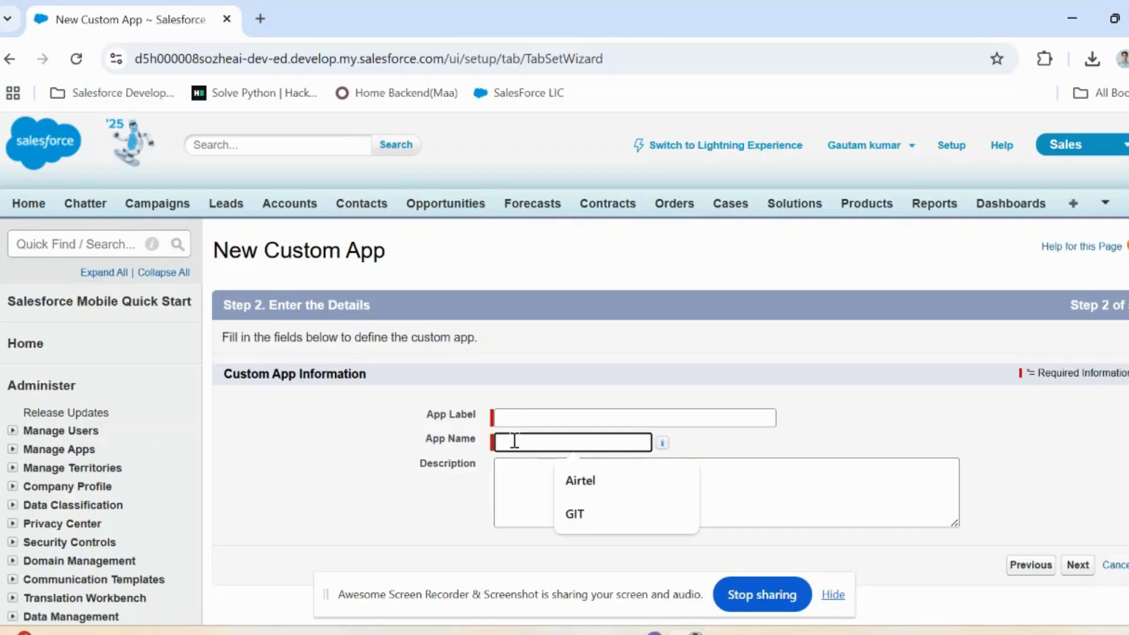
{"action": "left_click", "coordinate": [596, 519]}
{"action": "left_click", "coordinate": [551, 417]}
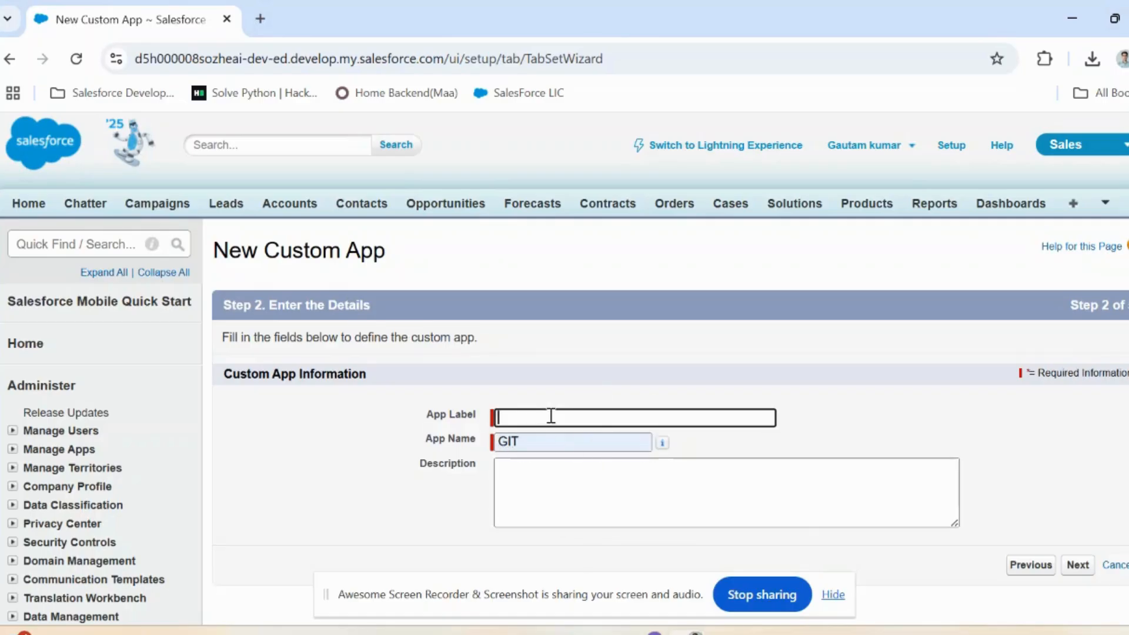
{"action": "left_click", "coordinate": [617, 532]}
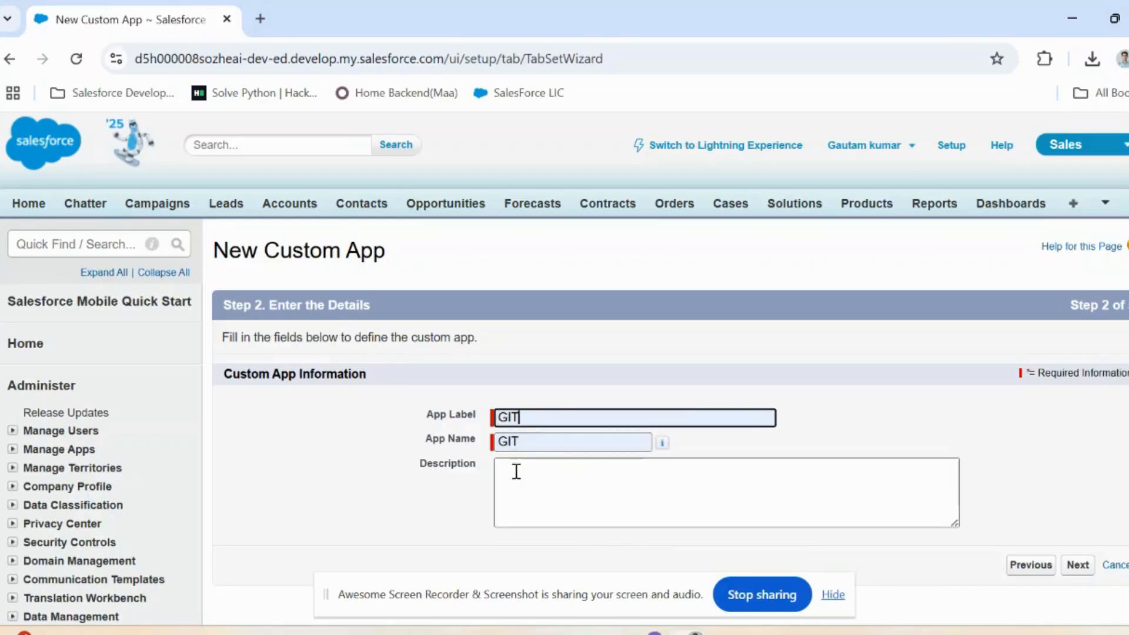
{"action": "left_click", "coordinate": [517, 472]}
{"action": "scroll", "coordinate": [517, 477], "scroll_direction": "down", "scroll_amount": 4}
{"action": "scroll", "coordinate": [686, 346], "scroll_direction": "up", "scroll_amount": 4}
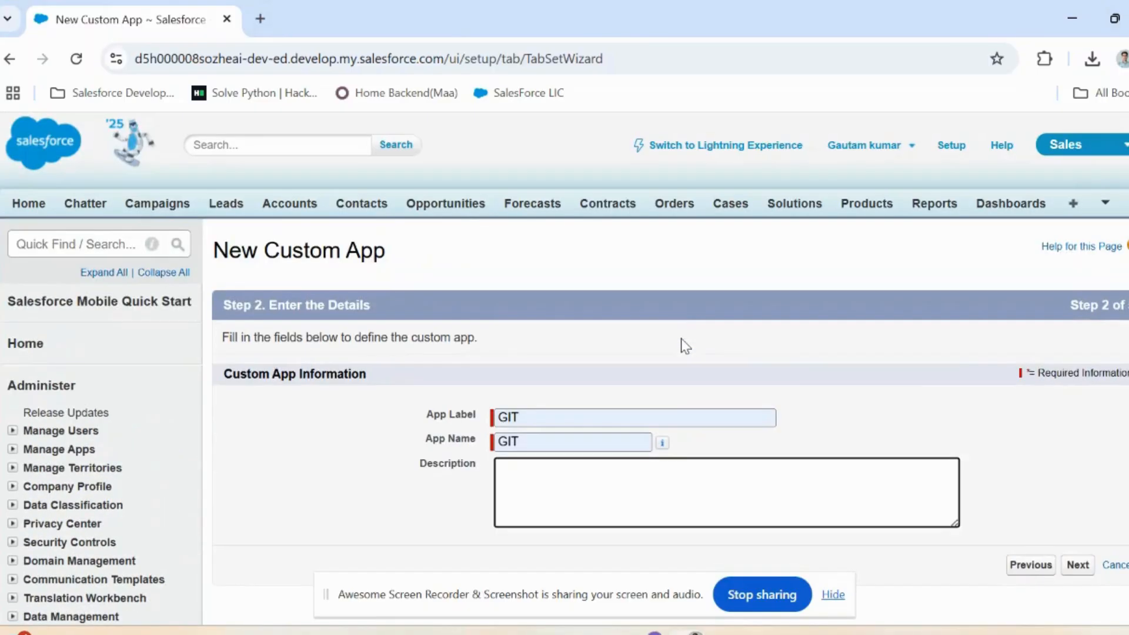
{"action": "left_click", "coordinate": [1076, 566]}
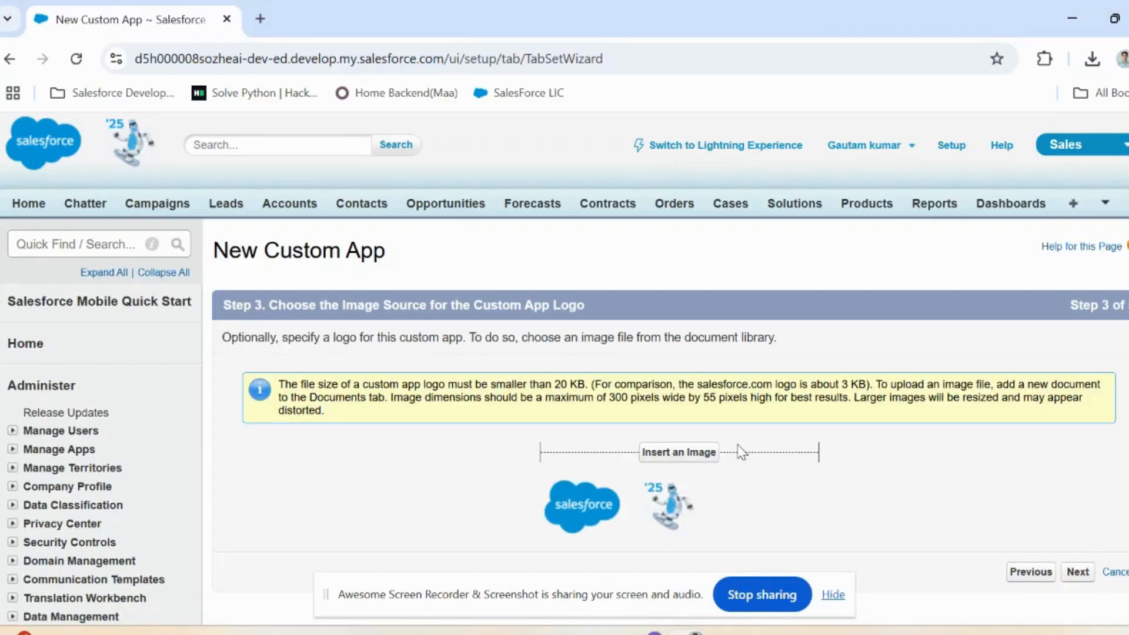
Step: Insert the GIT_P image from My Personal Documents as the app logo and continue to the tab selection
{"action": "scroll", "coordinate": [741, 451], "scroll_direction": "down", "scroll_amount": 1}
{"action": "scroll", "coordinate": [742, 452], "scroll_direction": "up", "scroll_amount": 1}
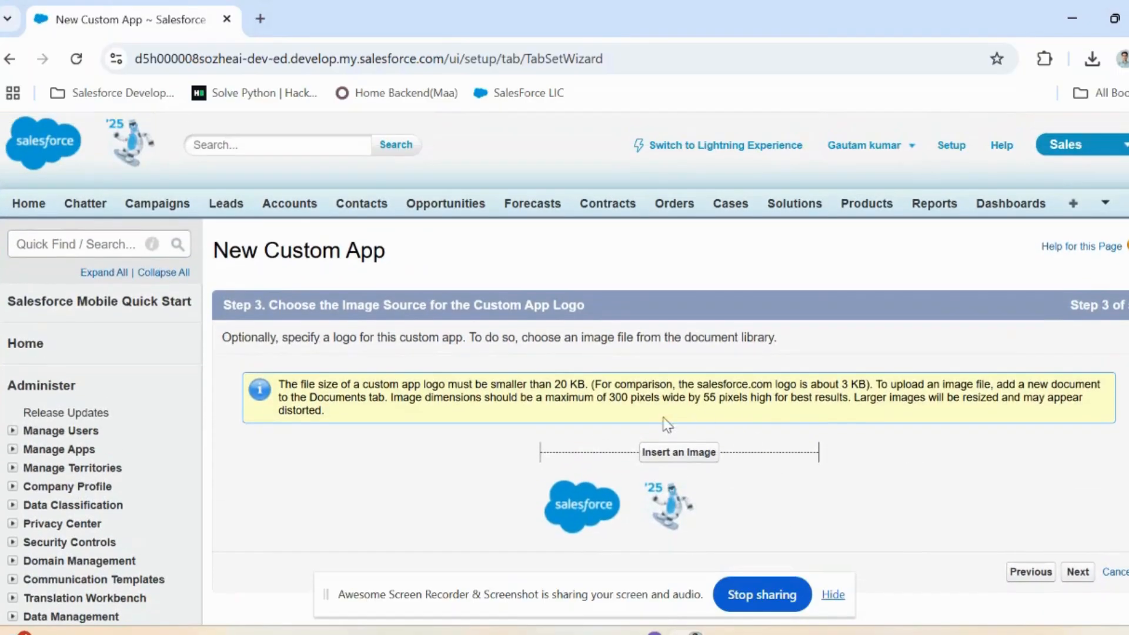
{"action": "left_click", "coordinate": [675, 456]}
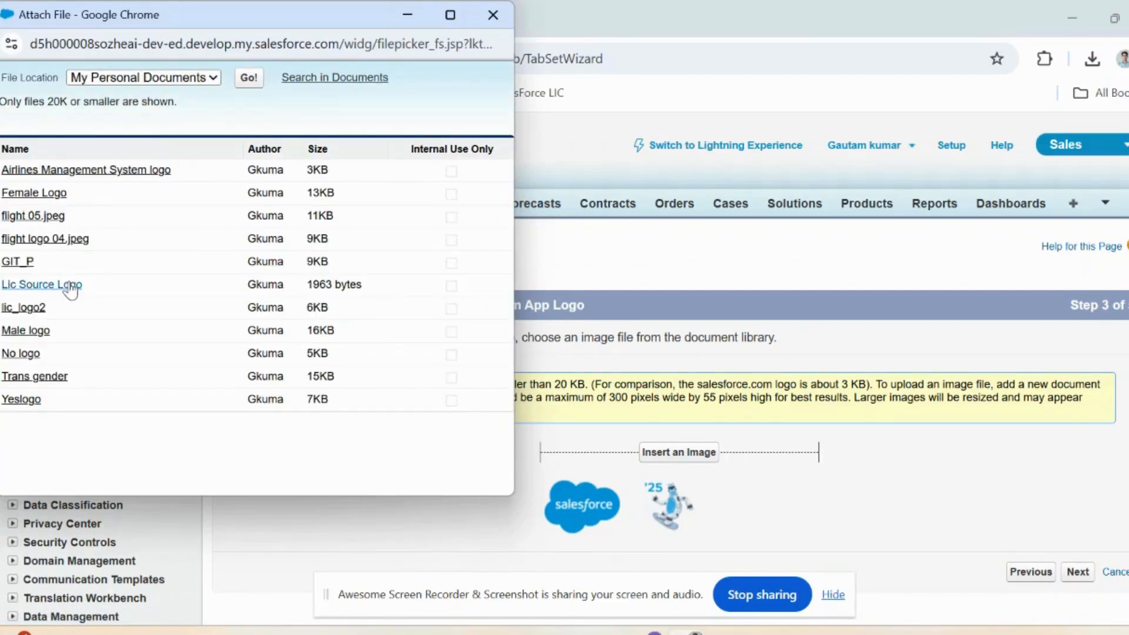
{"action": "left_click", "coordinate": [19, 263]}
{"action": "scroll", "coordinate": [424, 410], "scroll_direction": "down", "scroll_amount": 2}
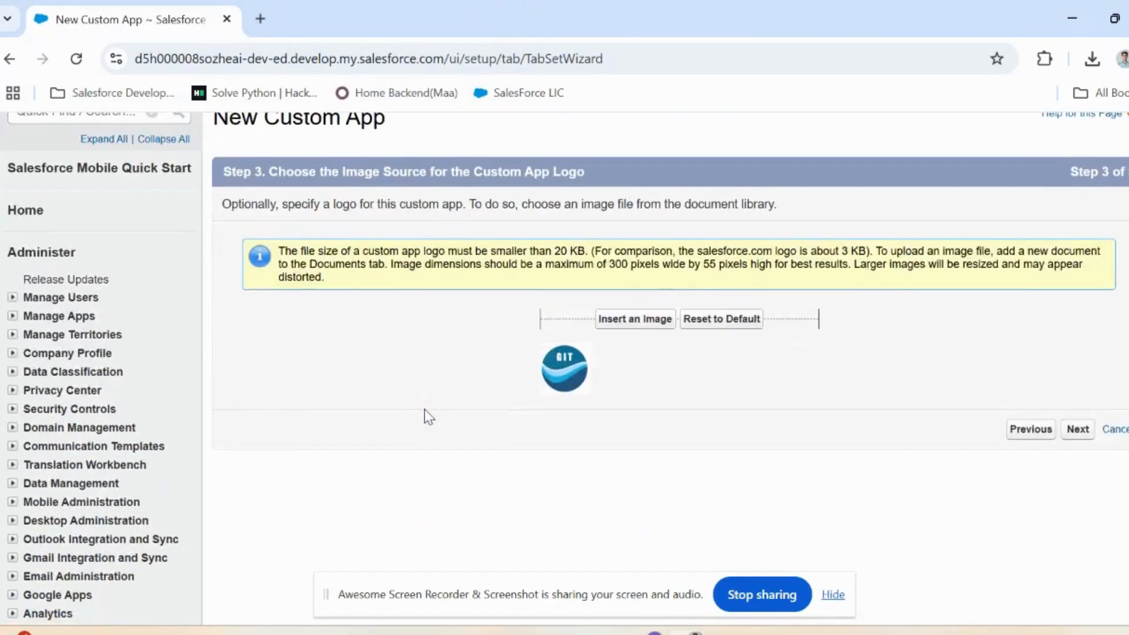
{"action": "scroll", "coordinate": [425, 409], "scroll_direction": "up", "scroll_amount": 2}
{"action": "scroll", "coordinate": [917, 405], "scroll_direction": "down", "scroll_amount": 1}
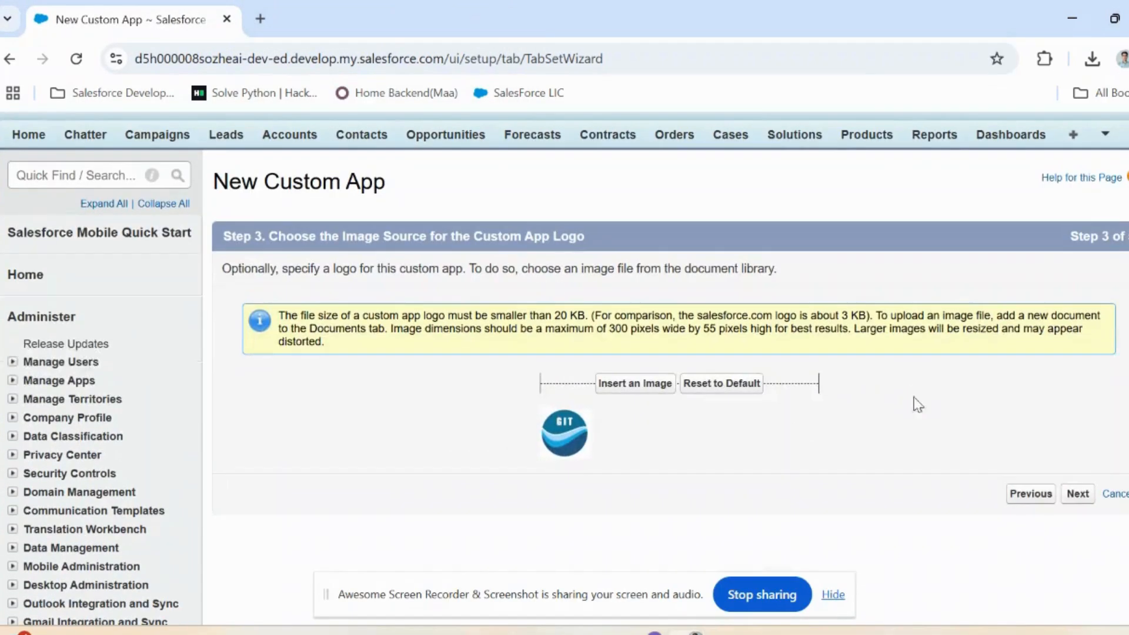
{"action": "left_click", "coordinate": [1080, 497]}
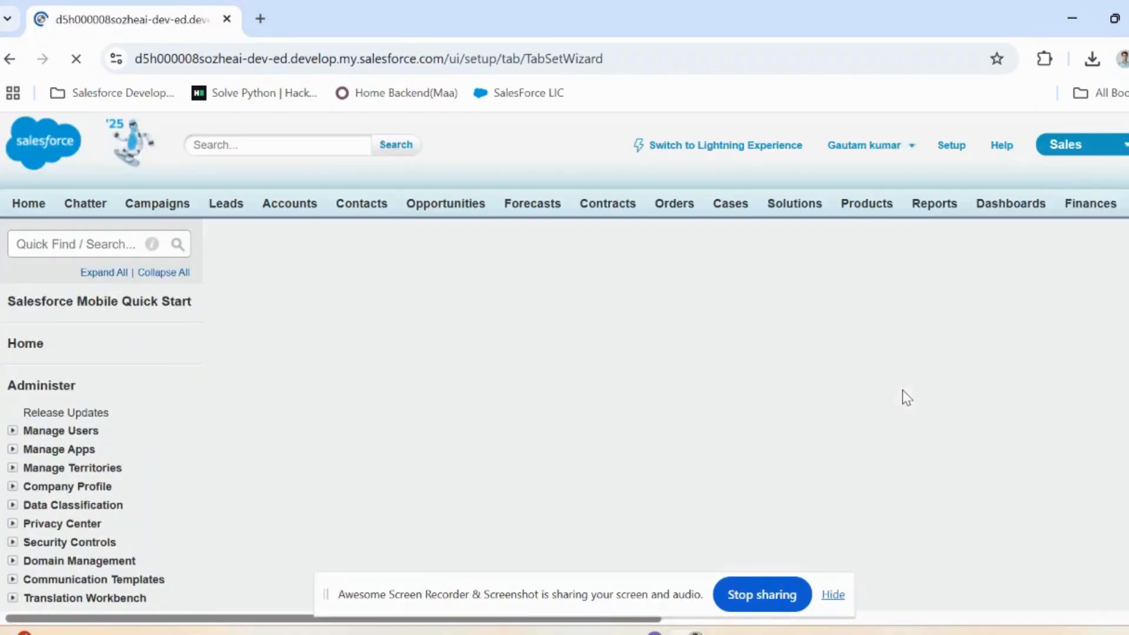
Step: Add the Leads tab to the app's selected tabs, keep Home as the default landing tab, and continue to profile assignment
{"action": "scroll", "coordinate": [541, 442], "scroll_direction": "down", "scroll_amount": 1}
{"action": "scroll", "coordinate": [541, 443], "scroll_direction": "up", "scroll_amount": 1}
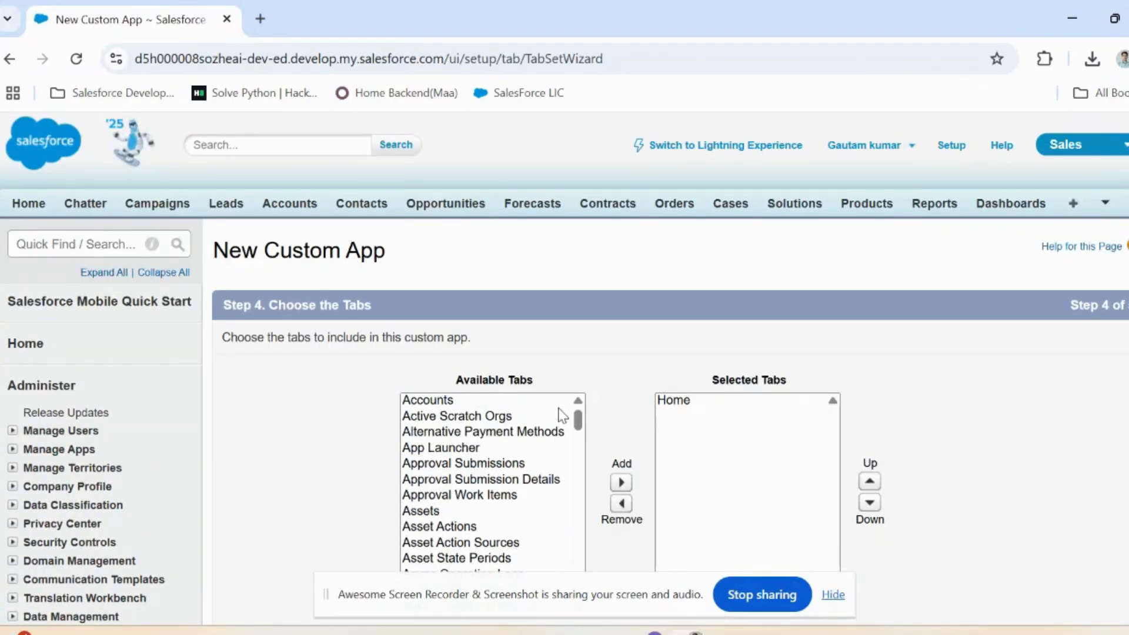
{"action": "scroll", "coordinate": [450, 487], "scroll_direction": "down", "scroll_amount": 2}
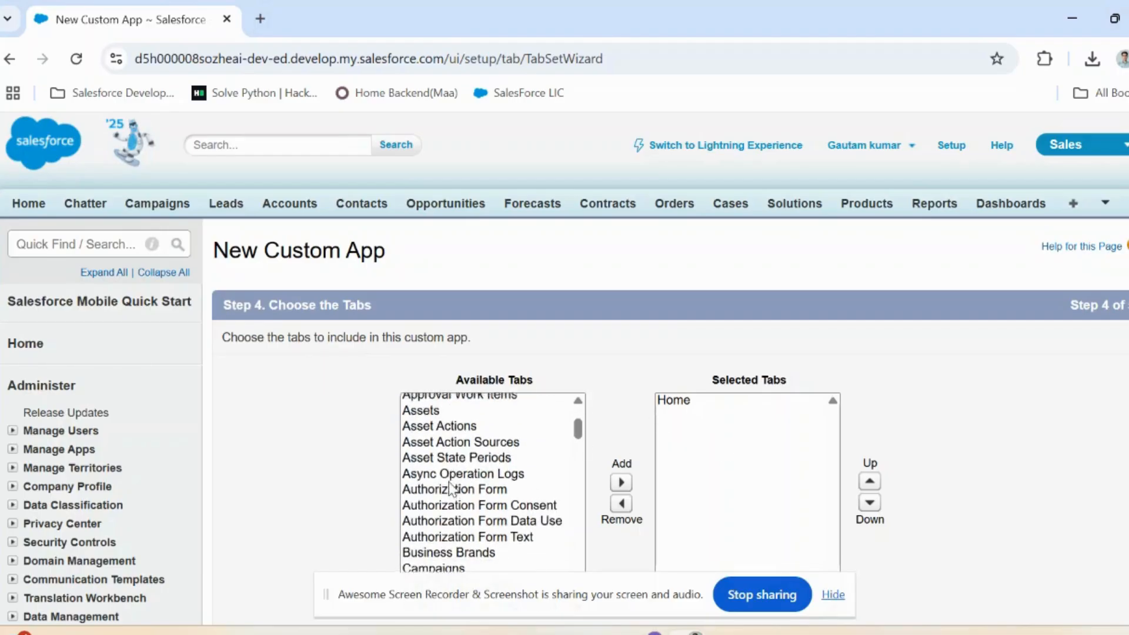
{"action": "scroll", "coordinate": [450, 487], "scroll_direction": "up", "scroll_amount": 2}
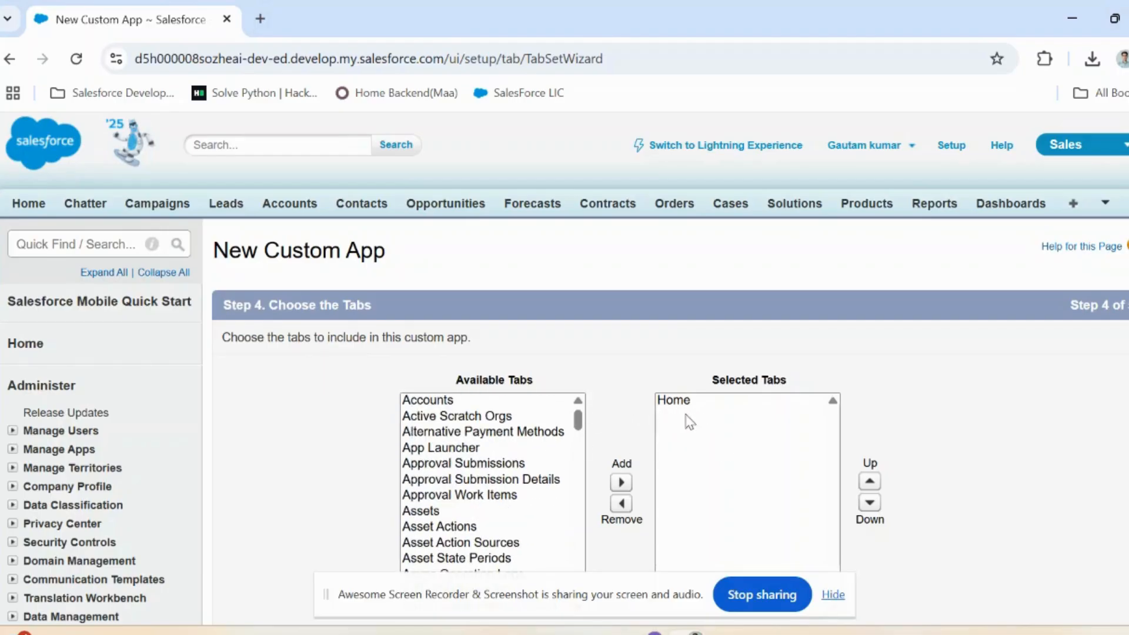
{"action": "scroll", "coordinate": [461, 509], "scroll_direction": "down", "scroll_amount": 5}
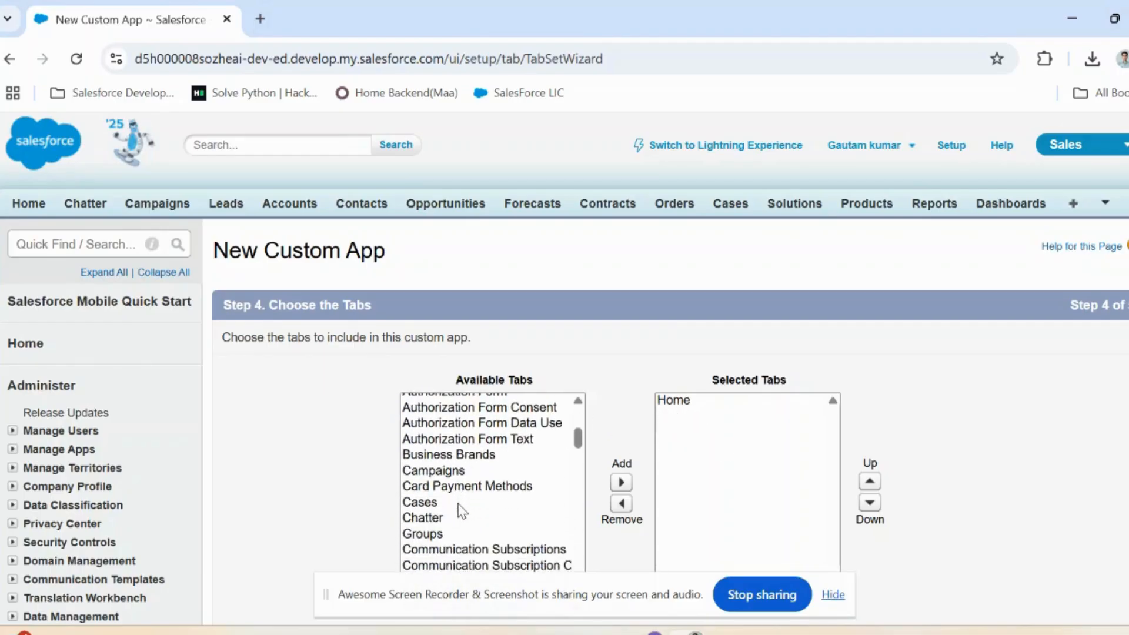
{"action": "scroll", "coordinate": [461, 510], "scroll_direction": "down", "scroll_amount": 8}
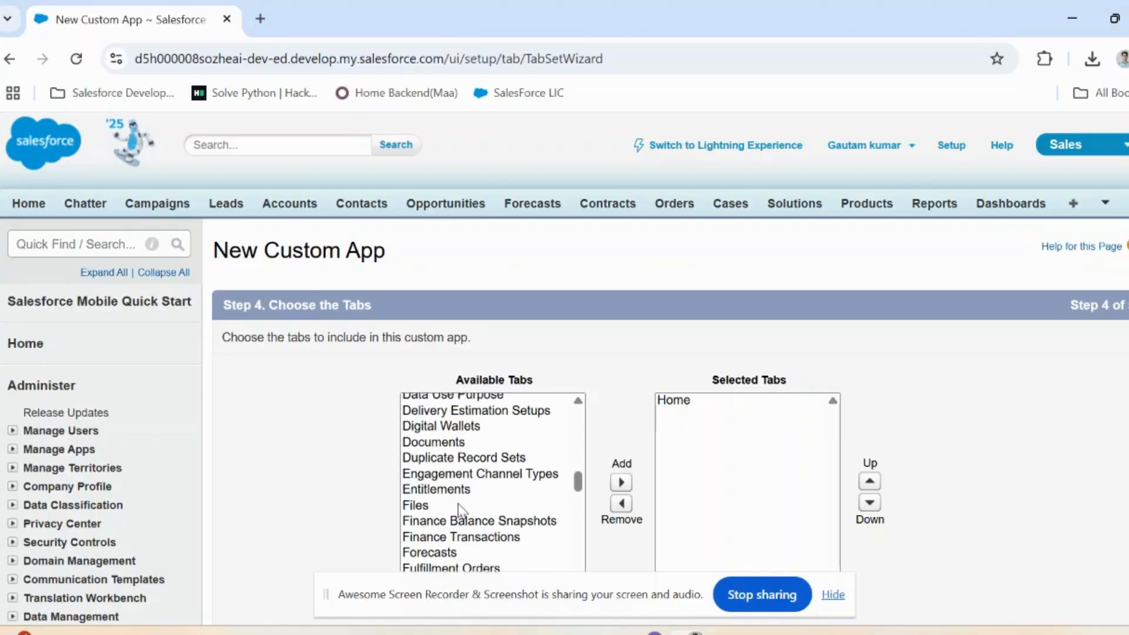
{"action": "scroll", "coordinate": [461, 509], "scroll_direction": "down", "scroll_amount": 4}
{"action": "scroll", "coordinate": [461, 510], "scroll_direction": "up", "scroll_amount": 2}
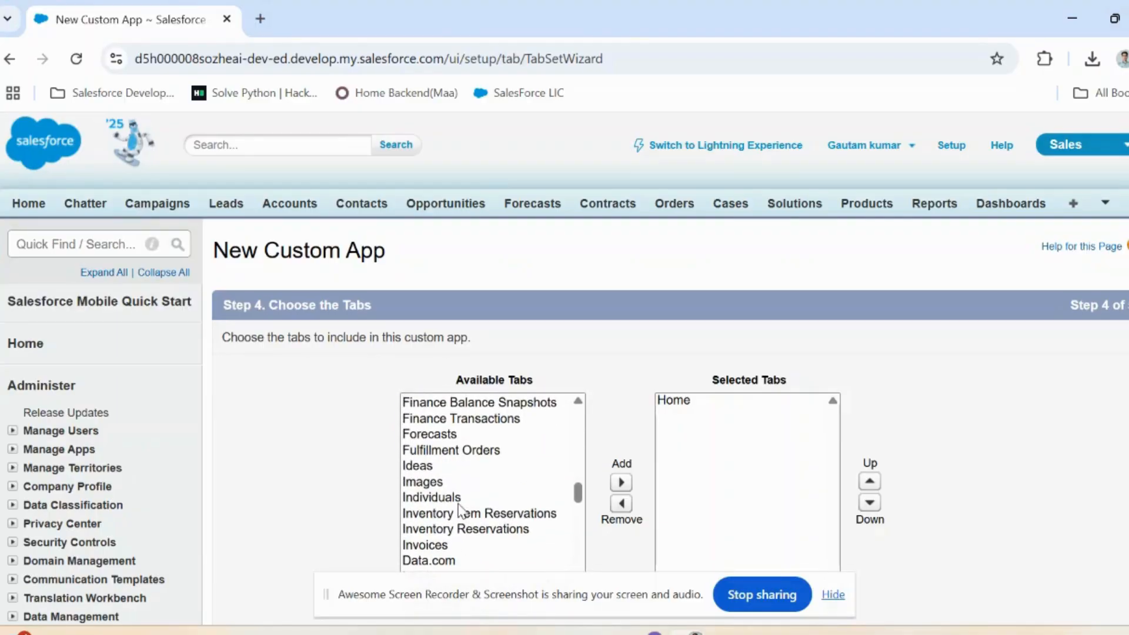
{"action": "scroll", "coordinate": [429, 483], "scroll_direction": "down", "scroll_amount": 5}
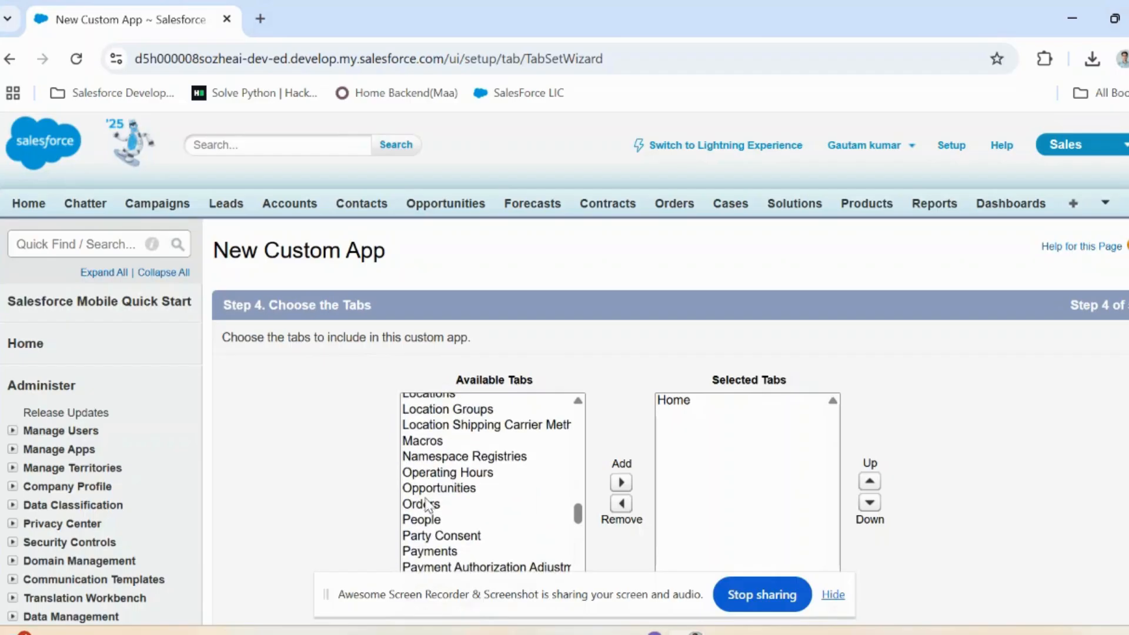
{"action": "scroll", "coordinate": [441, 433], "scroll_direction": "up", "scroll_amount": 2}
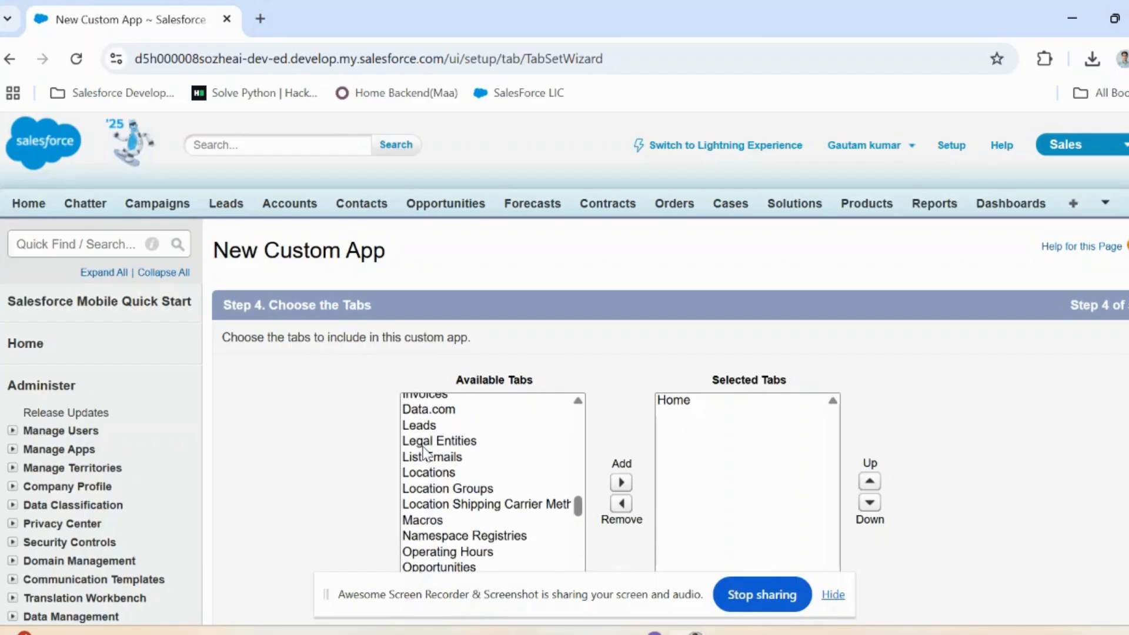
{"action": "left_click", "coordinate": [421, 427]}
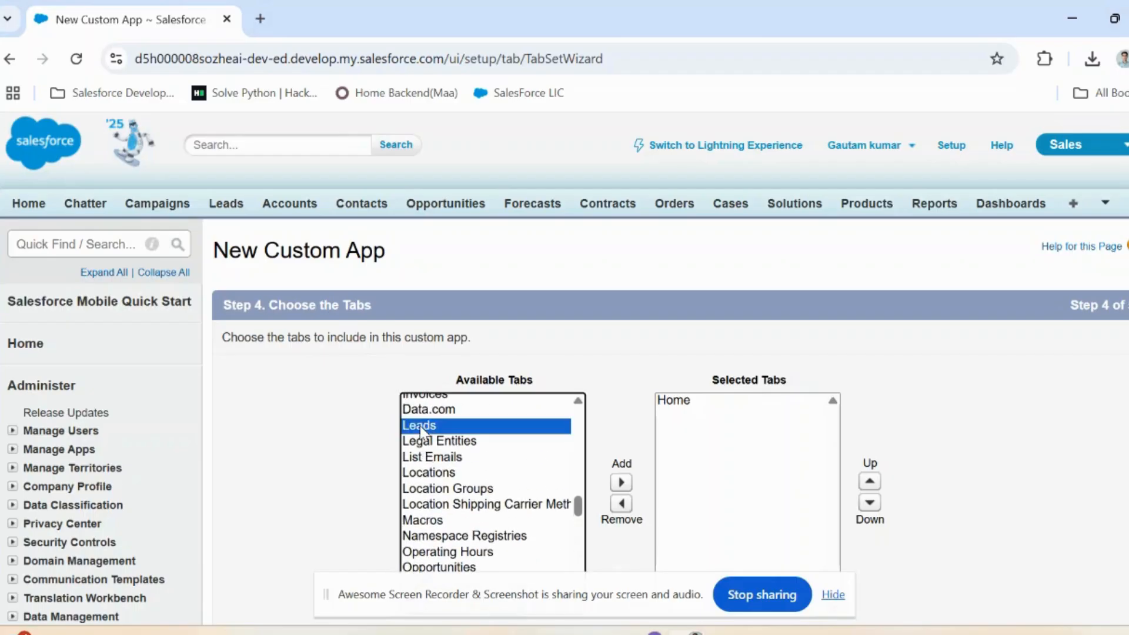
{"action": "left_click", "coordinate": [621, 483]}
{"action": "scroll", "coordinate": [817, 518], "scroll_direction": "down", "scroll_amount": 4}
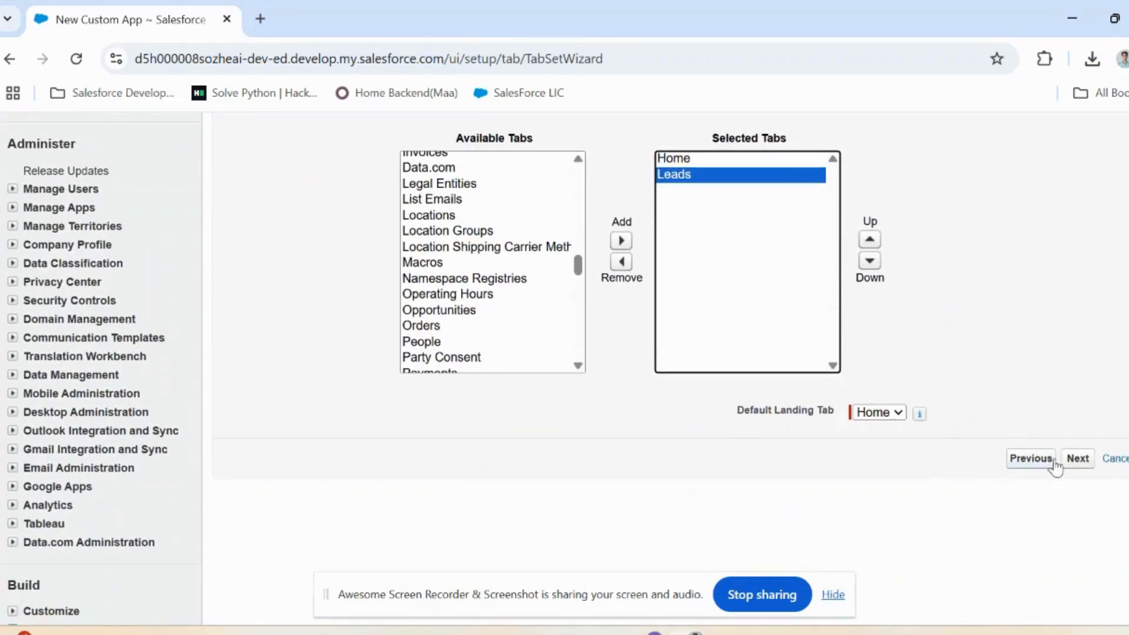
{"action": "left_click", "coordinate": [1078, 462]}
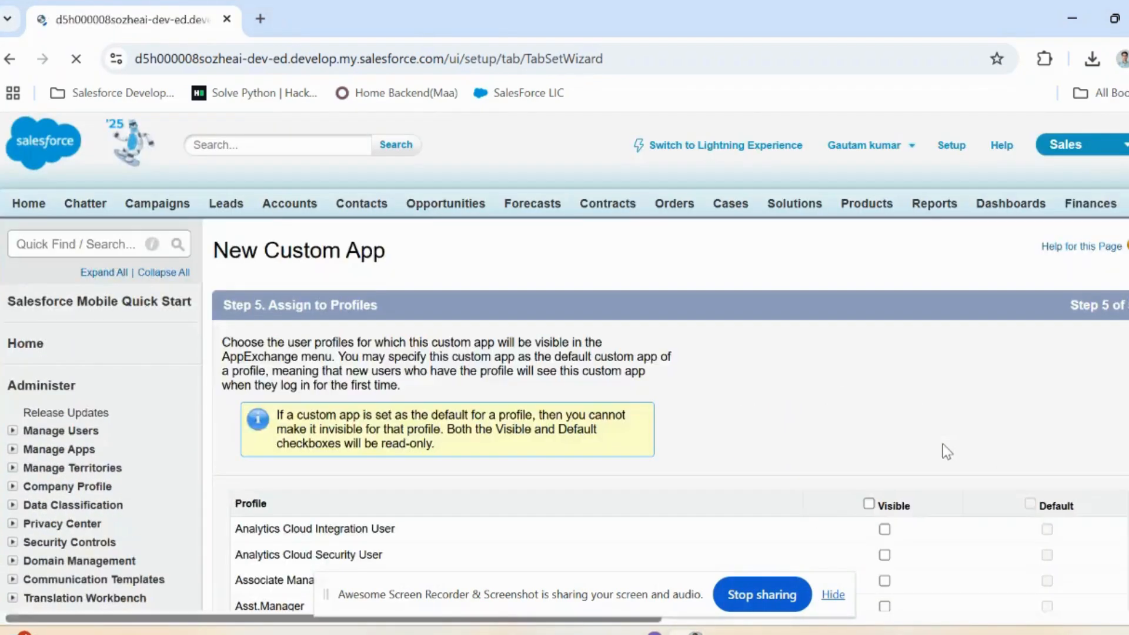
Step: Review the list of user profiles and save the new custom app without assigning visibility to any of them
{"action": "scroll", "coordinate": [543, 461], "scroll_direction": "down", "scroll_amount": 5}
{"action": "scroll", "coordinate": [543, 461], "scroll_direction": "up", "scroll_amount": 1}
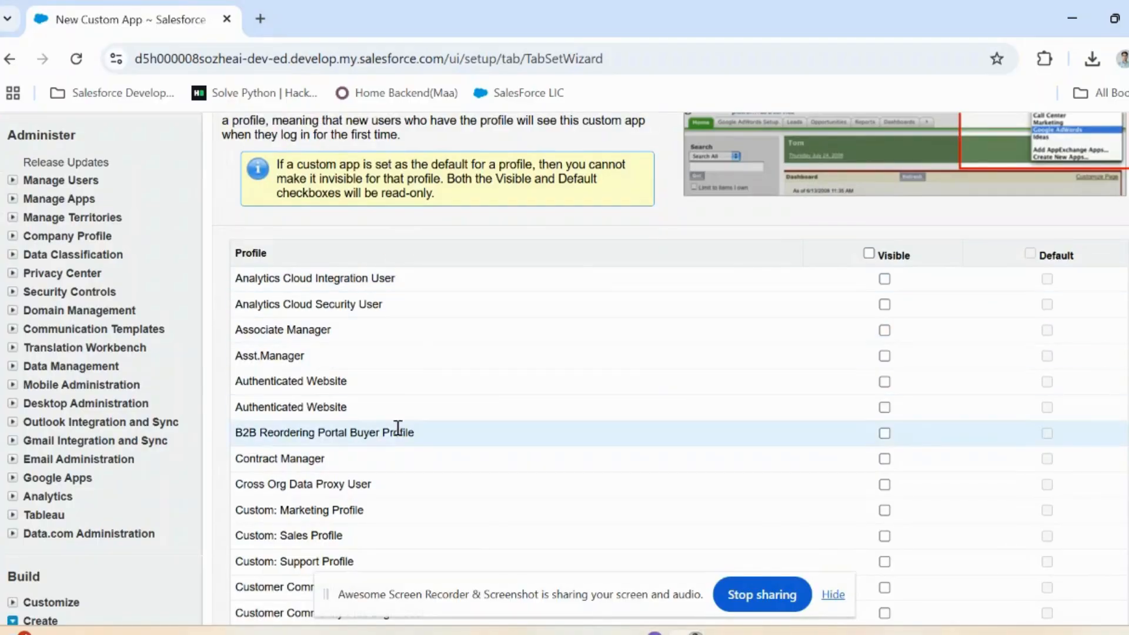
{"action": "scroll", "coordinate": [396, 431], "scroll_direction": "up", "scroll_amount": 5}
{"action": "scroll", "coordinate": [600, 469], "scroll_direction": "down", "scroll_amount": 5}
{"action": "scroll", "coordinate": [600, 469], "scroll_direction": "down", "scroll_amount": 12}
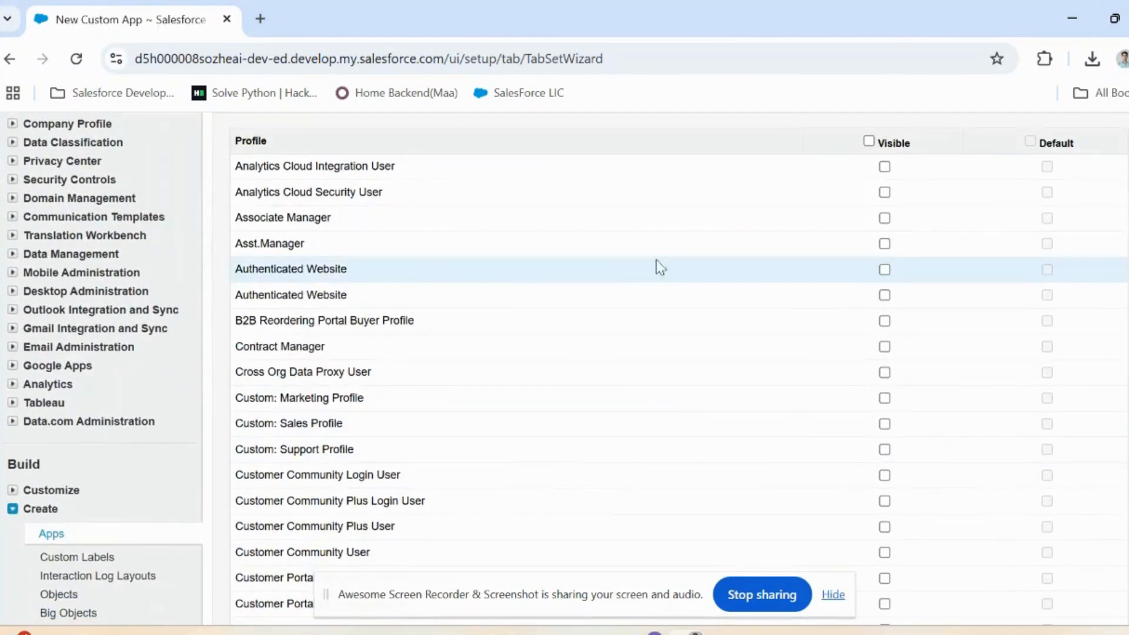
{"action": "scroll", "coordinate": [409, 415], "scroll_direction": "up", "scroll_amount": 1}
{"action": "scroll", "coordinate": [409, 415], "scroll_direction": "up", "scroll_amount": 15}
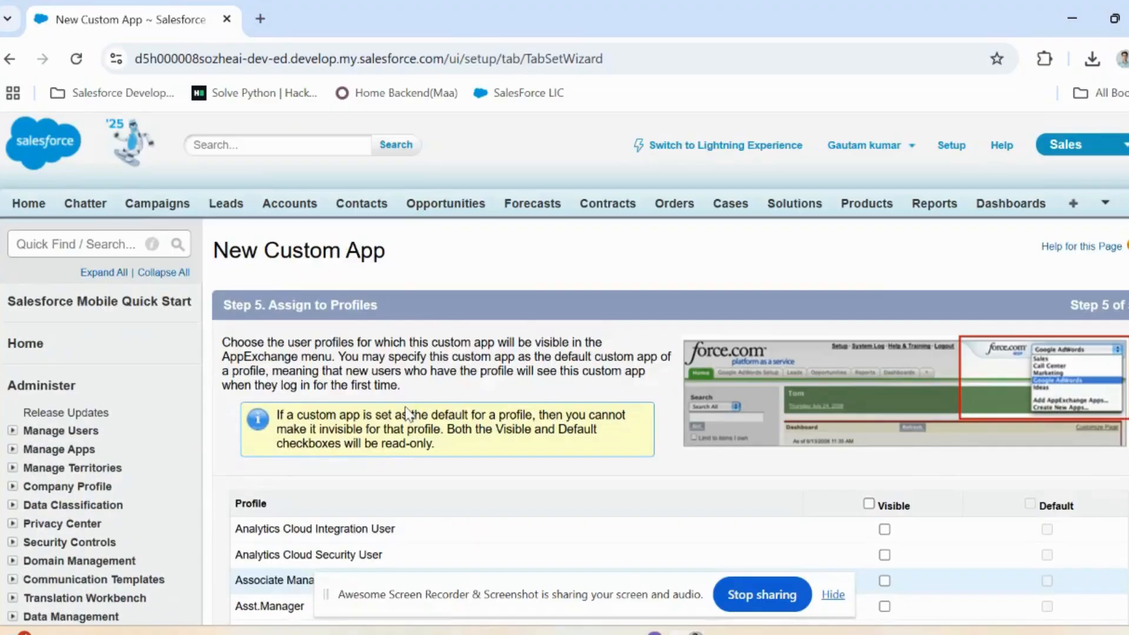
{"action": "scroll", "coordinate": [976, 411], "scroll_direction": "down", "scroll_amount": 18}
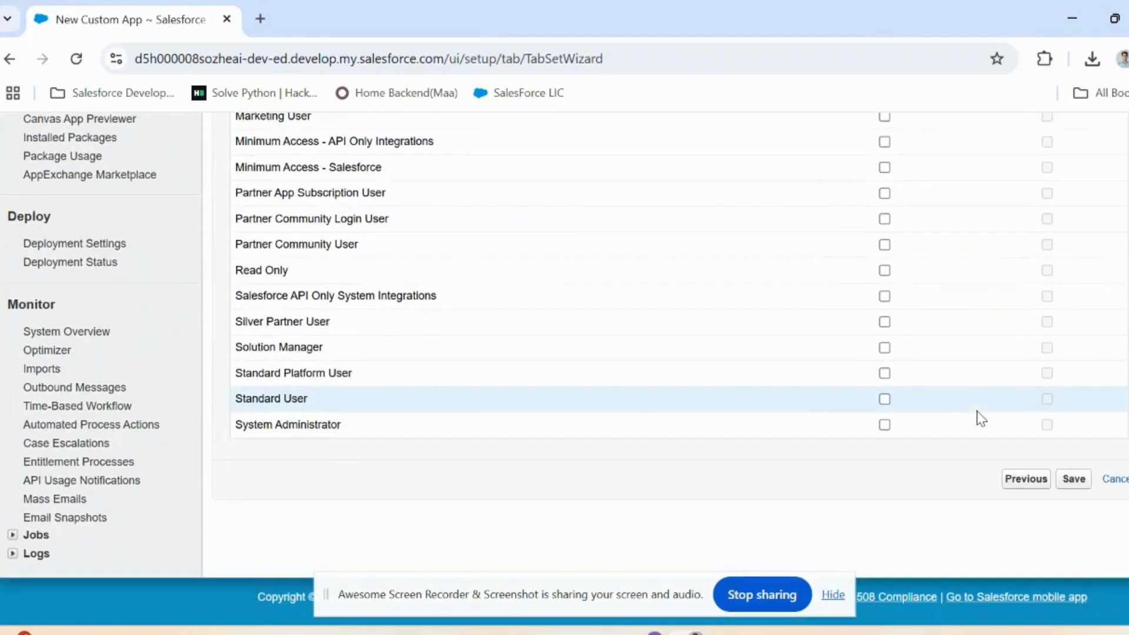
{"action": "left_click", "coordinate": [1074, 480]}
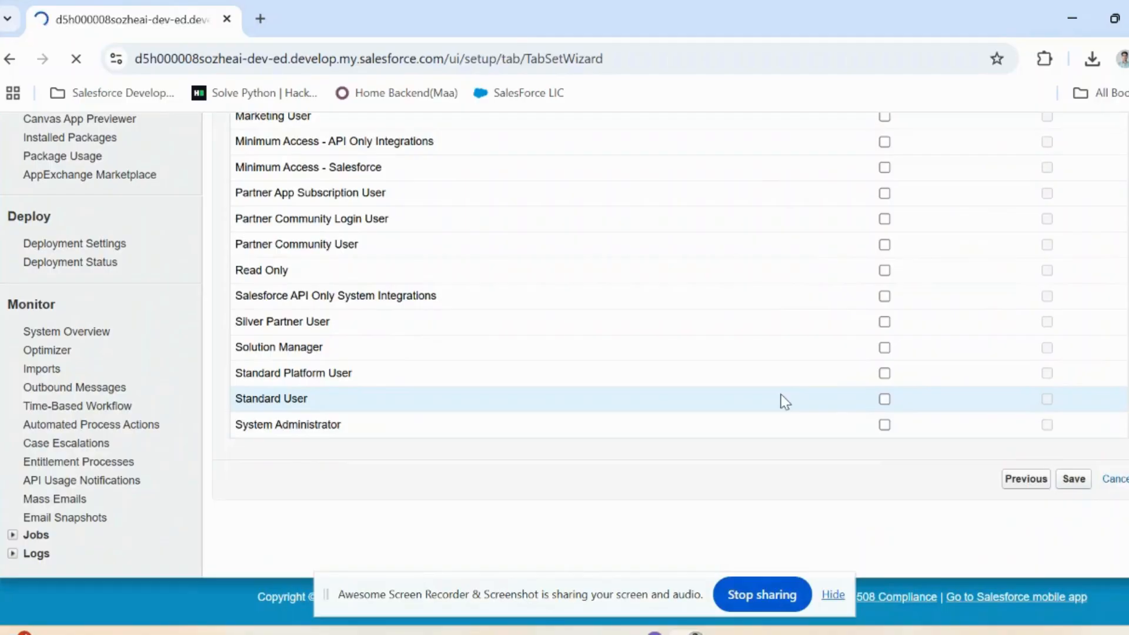
Step: Check the Apps list for the newly created GIT app
{"action": "scroll", "coordinate": [468, 423], "scroll_direction": "down", "scroll_amount": 6}
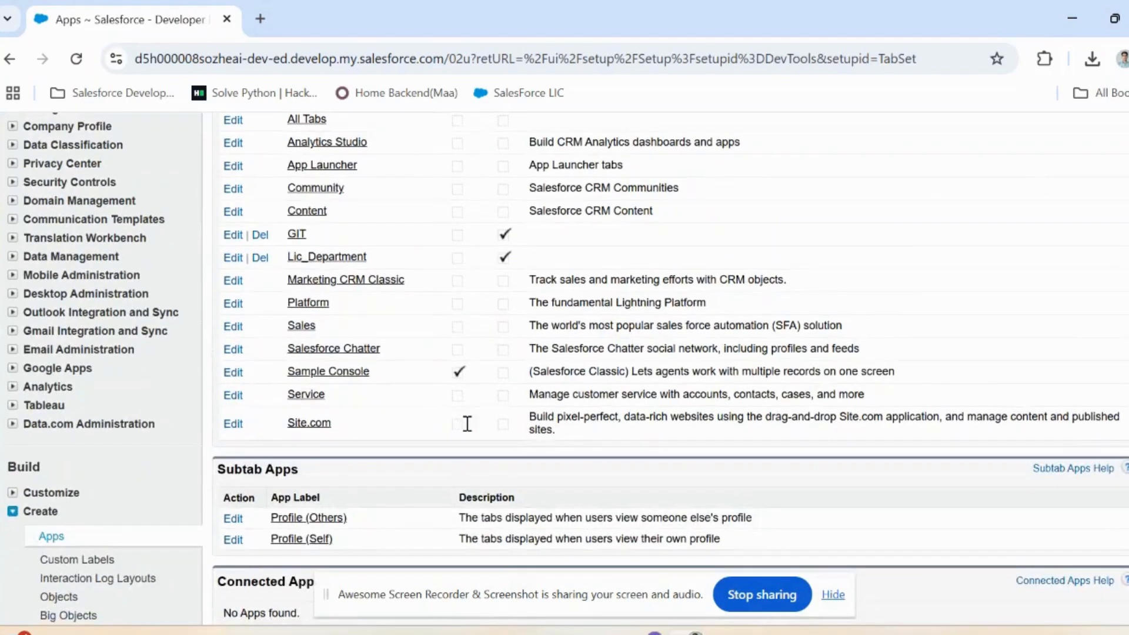
{"action": "scroll", "coordinate": [468, 423], "scroll_direction": "up", "scroll_amount": 3}
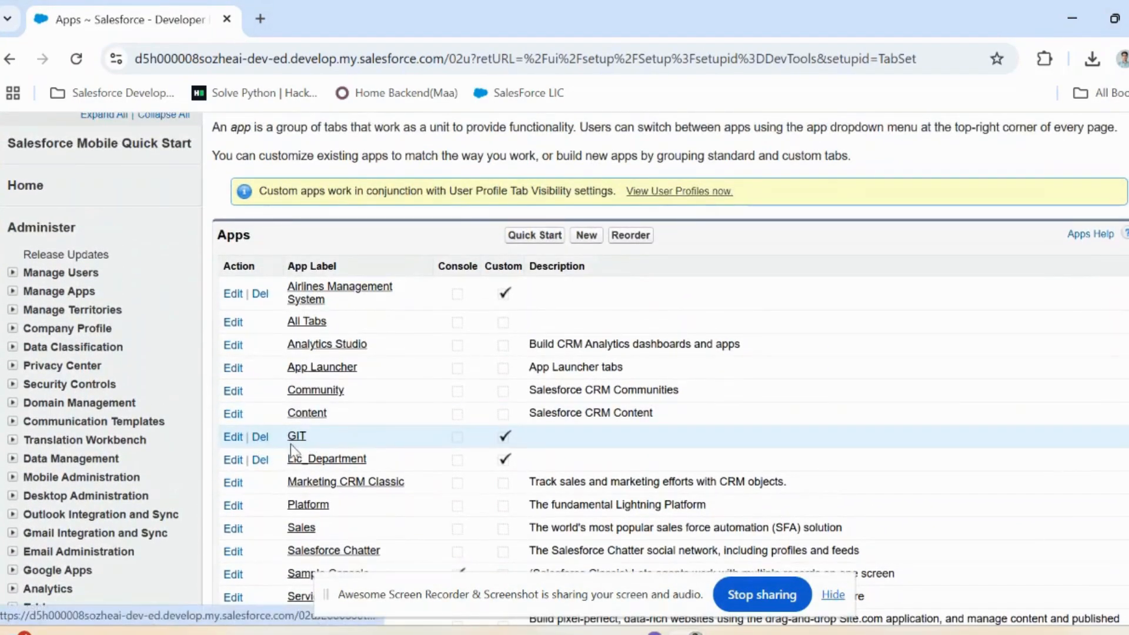
{"action": "scroll", "coordinate": [550, 457], "scroll_direction": "up", "scroll_amount": 3}
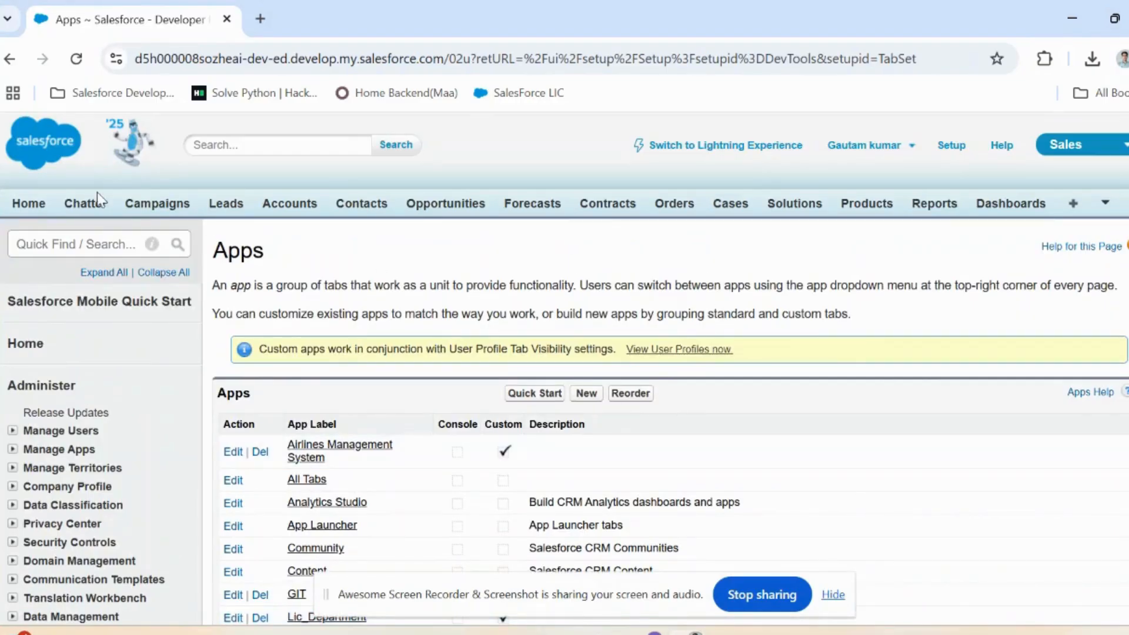
Step: Go to the home page, look for GIT among the available apps, and check again after reloading the page
{"action": "left_click", "coordinate": [27, 205]}
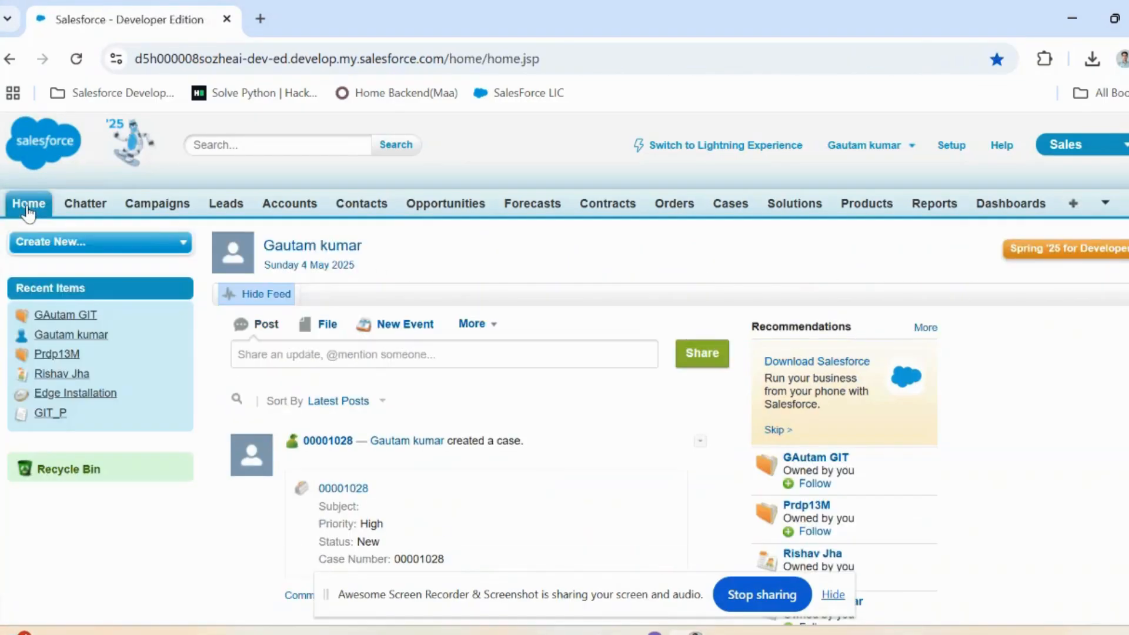
{"action": "left_click", "coordinate": [1098, 148]}
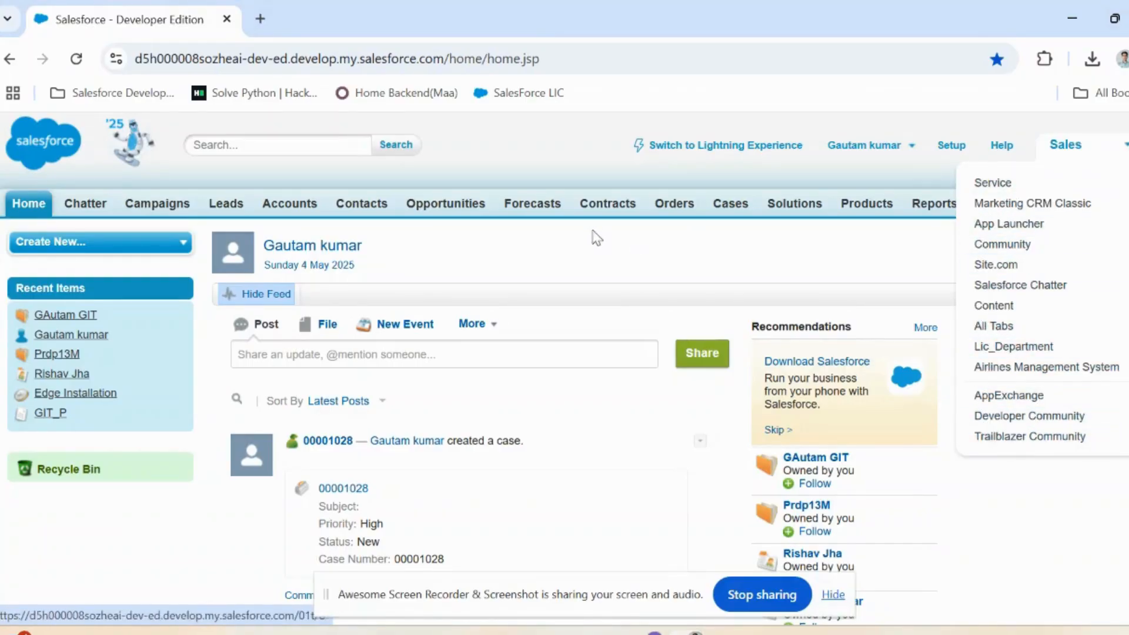
{"action": "left_click", "coordinate": [77, 59]}
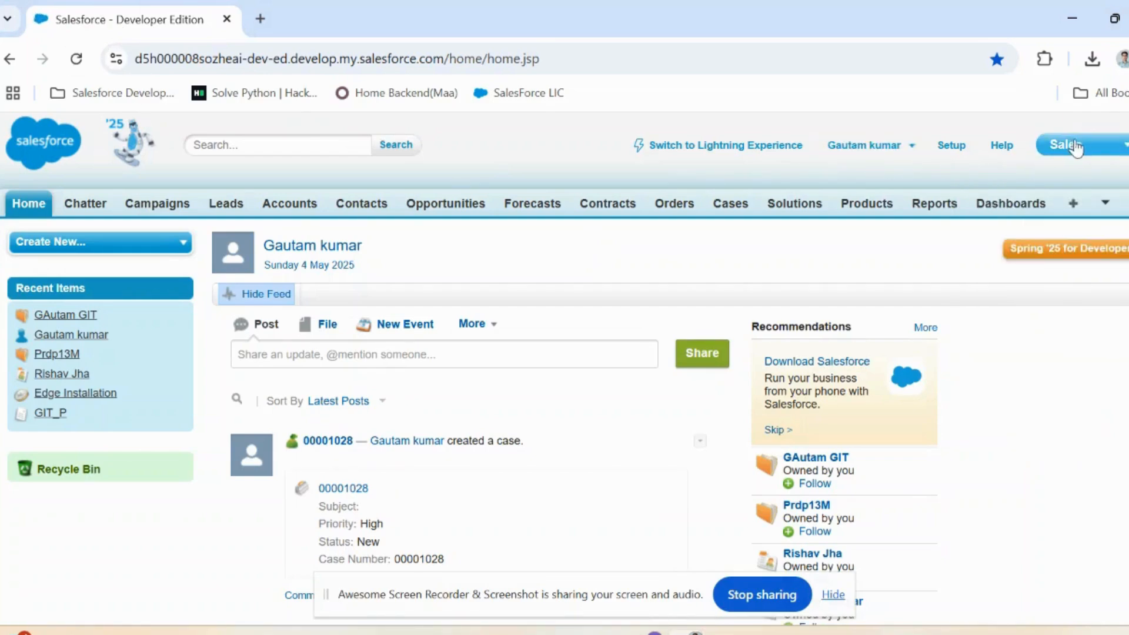
{"action": "left_click", "coordinate": [1089, 147]}
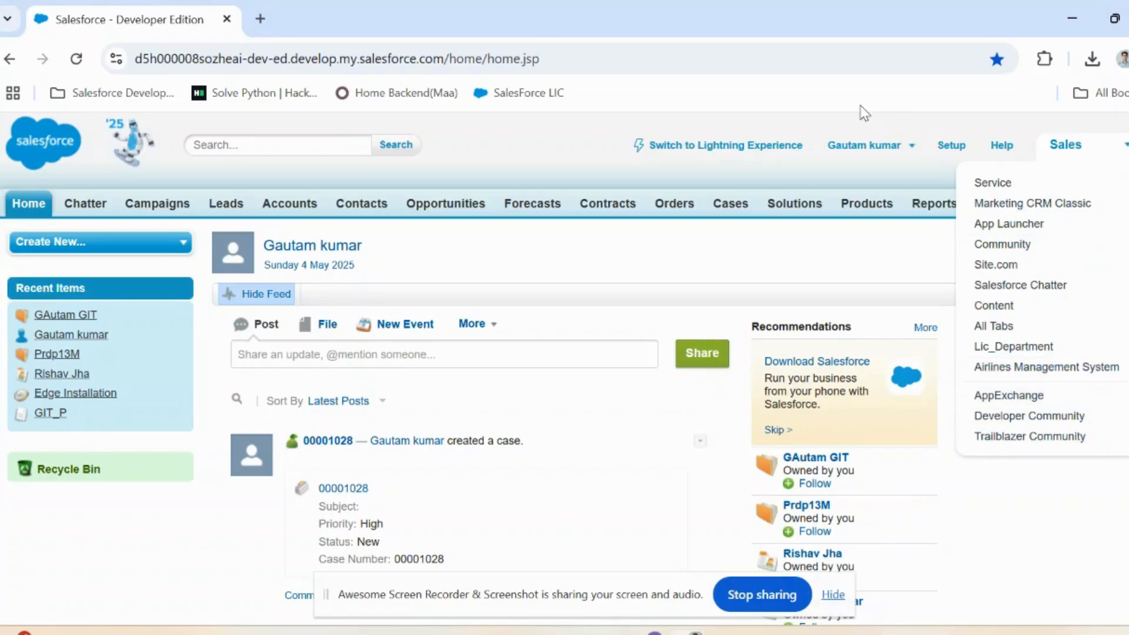
Step: Open the GIT custom app's details from the recent items in Setup and start editing the app
{"action": "left_click", "coordinate": [957, 147]}
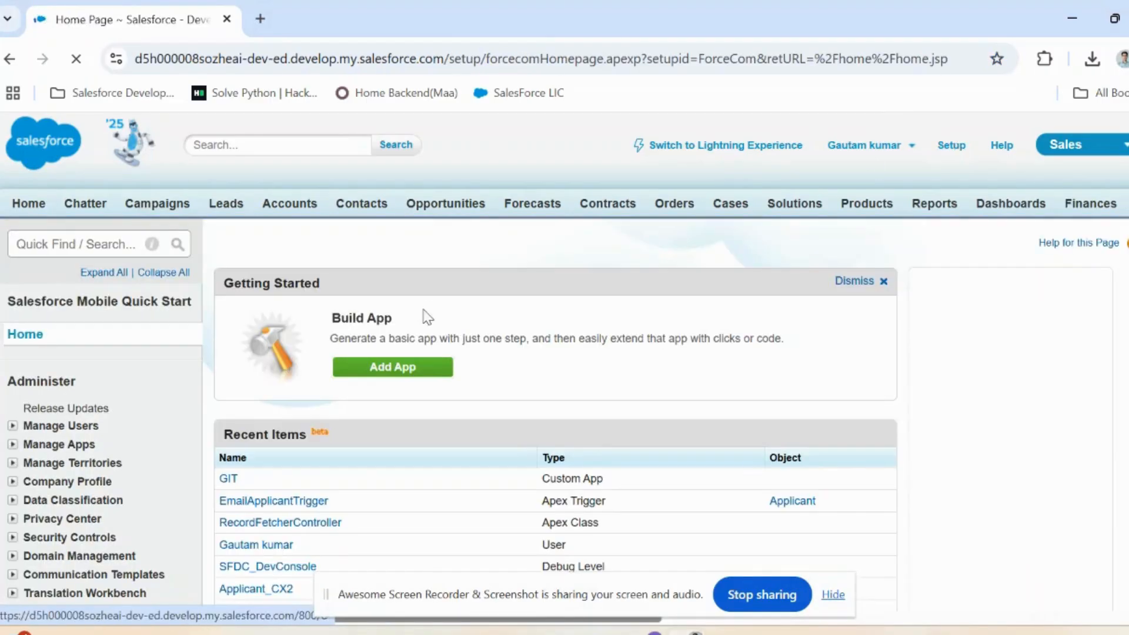
{"action": "left_click", "coordinate": [227, 480]}
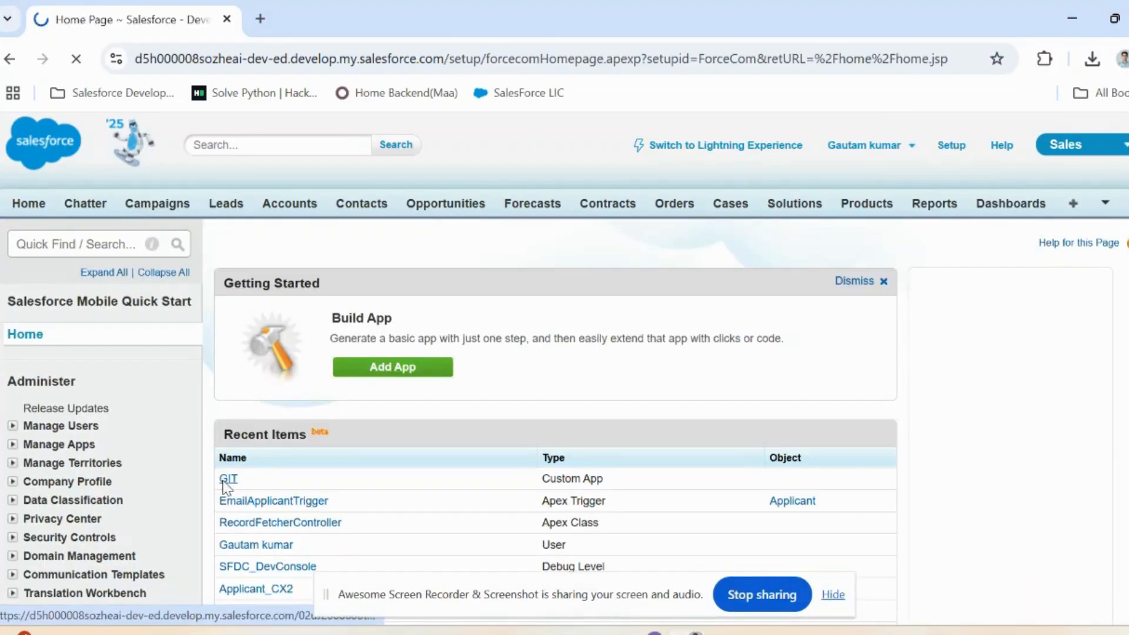
{"action": "scroll", "coordinate": [488, 426], "scroll_direction": "down", "scroll_amount": 6}
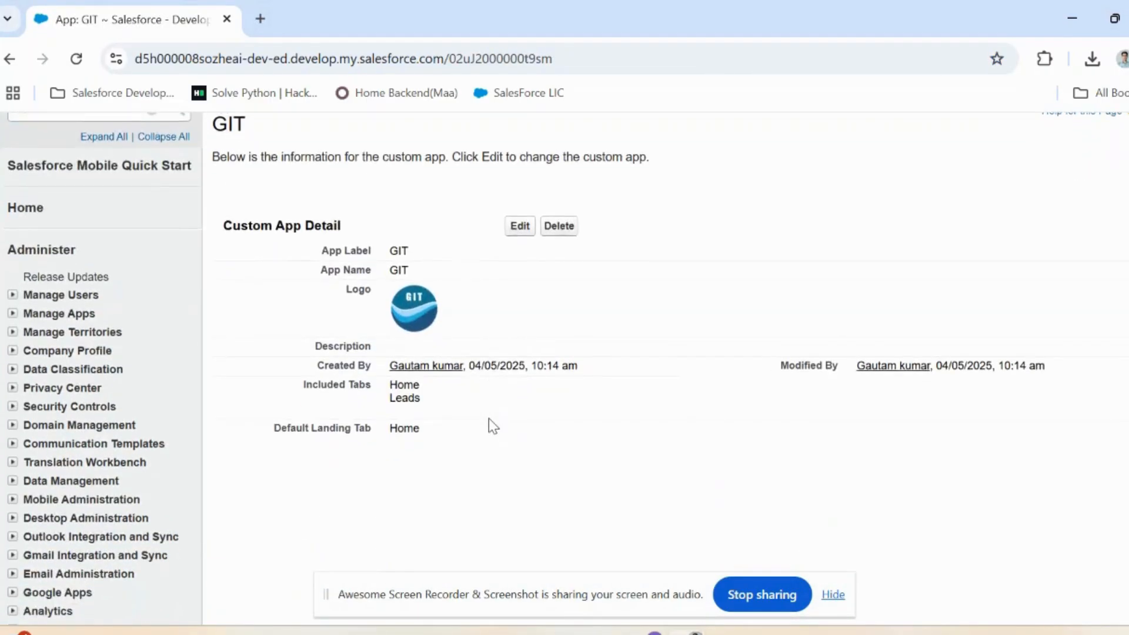
{"action": "scroll", "coordinate": [489, 426], "scroll_direction": "up", "scroll_amount": 6}
{"action": "left_click", "coordinate": [517, 370]}
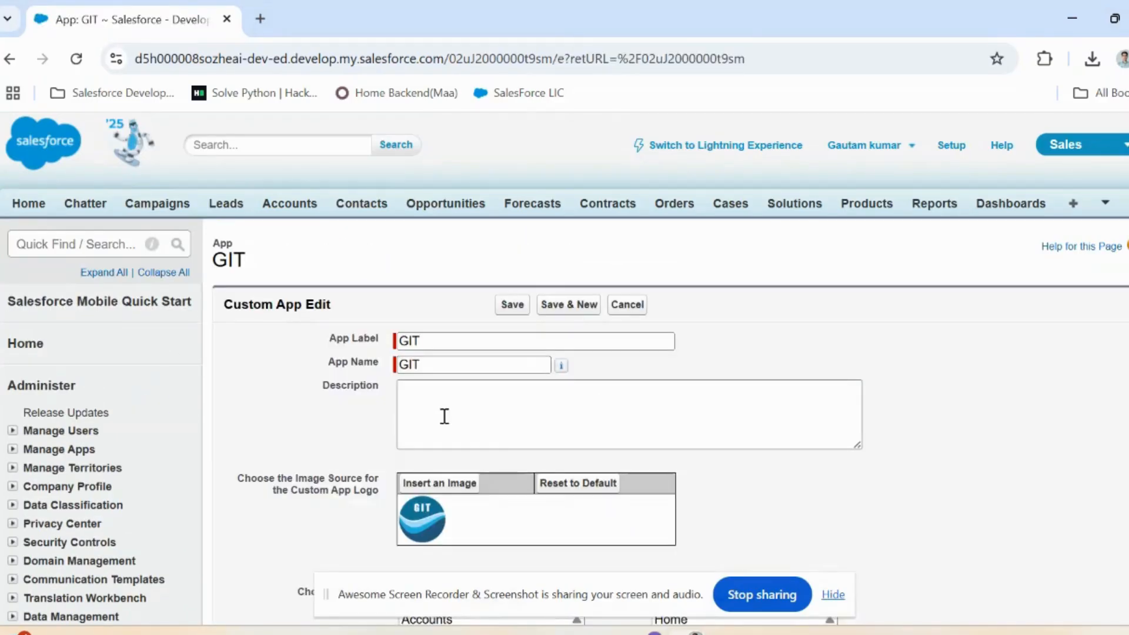
Step: Make the GIT app visible to all profiles and save the app
{"action": "scroll", "coordinate": [549, 446], "scroll_direction": "down", "scroll_amount": 4}
{"action": "scroll", "coordinate": [551, 453], "scroll_direction": "down", "scroll_amount": 3}
{"action": "scroll", "coordinate": [551, 452], "scroll_direction": "down", "scroll_amount": 10}
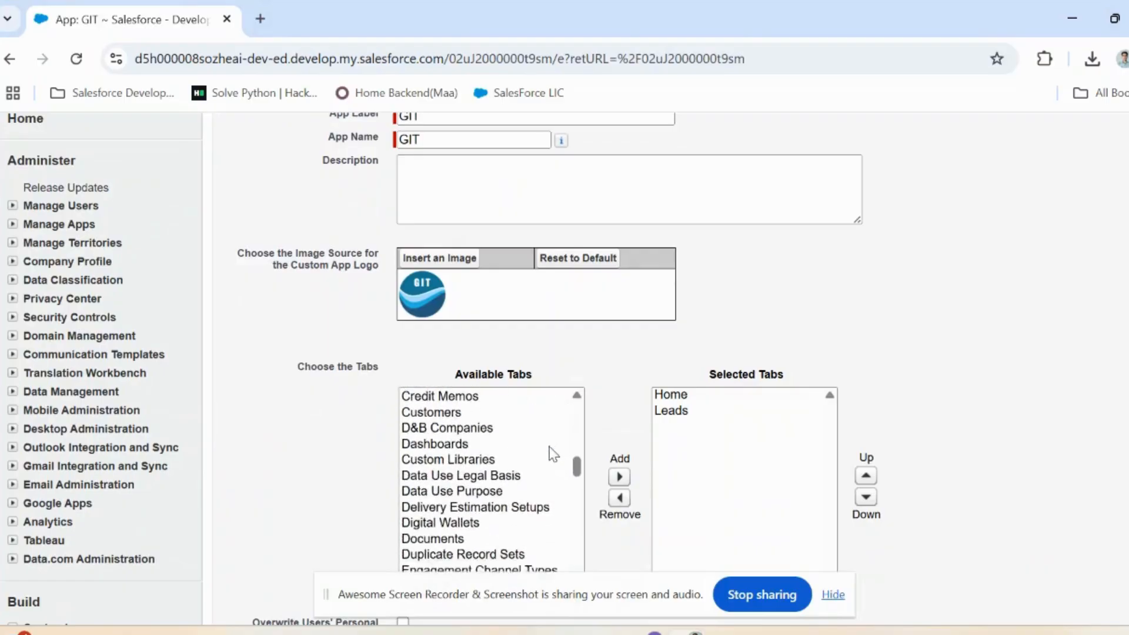
{"action": "scroll", "coordinate": [594, 469], "scroll_direction": "down", "scroll_amount": 7}
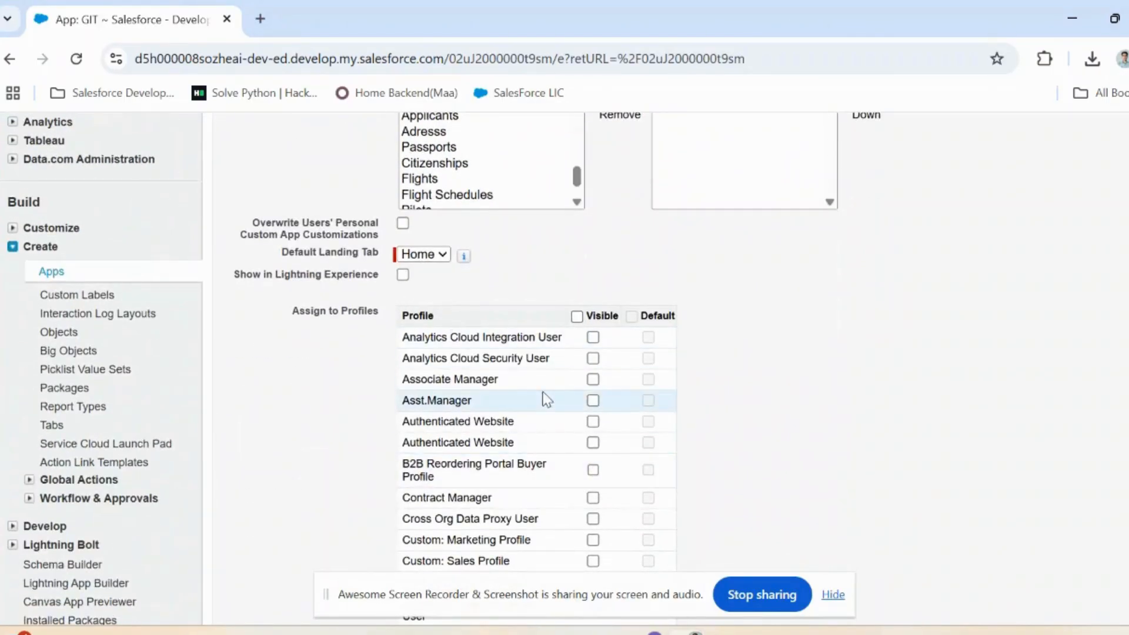
{"action": "scroll", "coordinate": [542, 398], "scroll_direction": "down", "scroll_amount": 3}
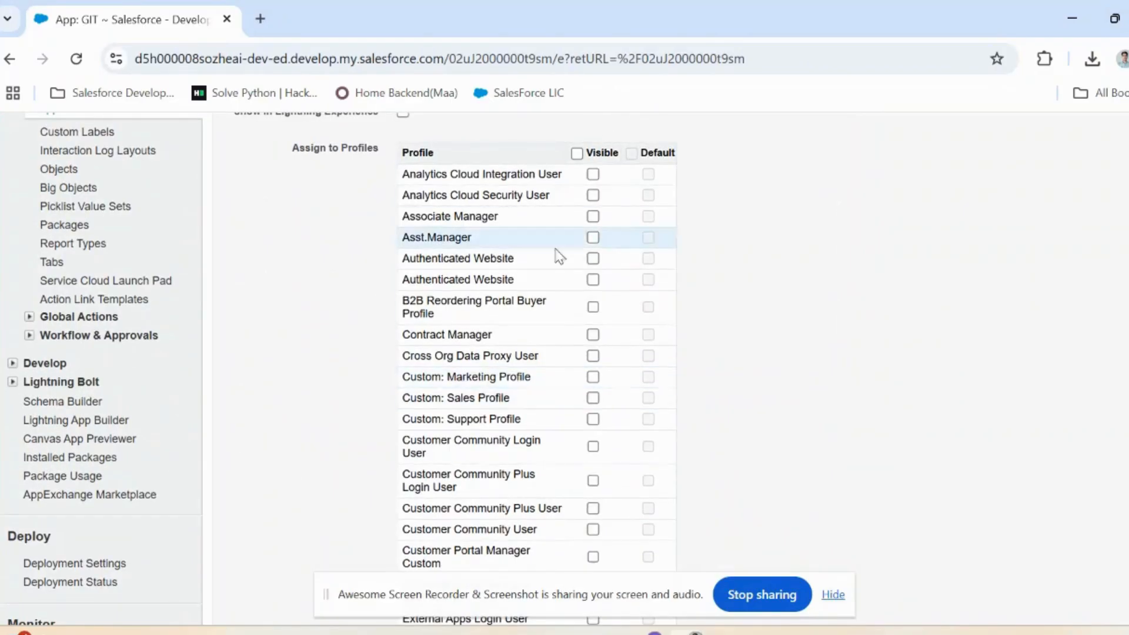
{"action": "scroll", "coordinate": [573, 353], "scroll_direction": "up", "scroll_amount": 3}
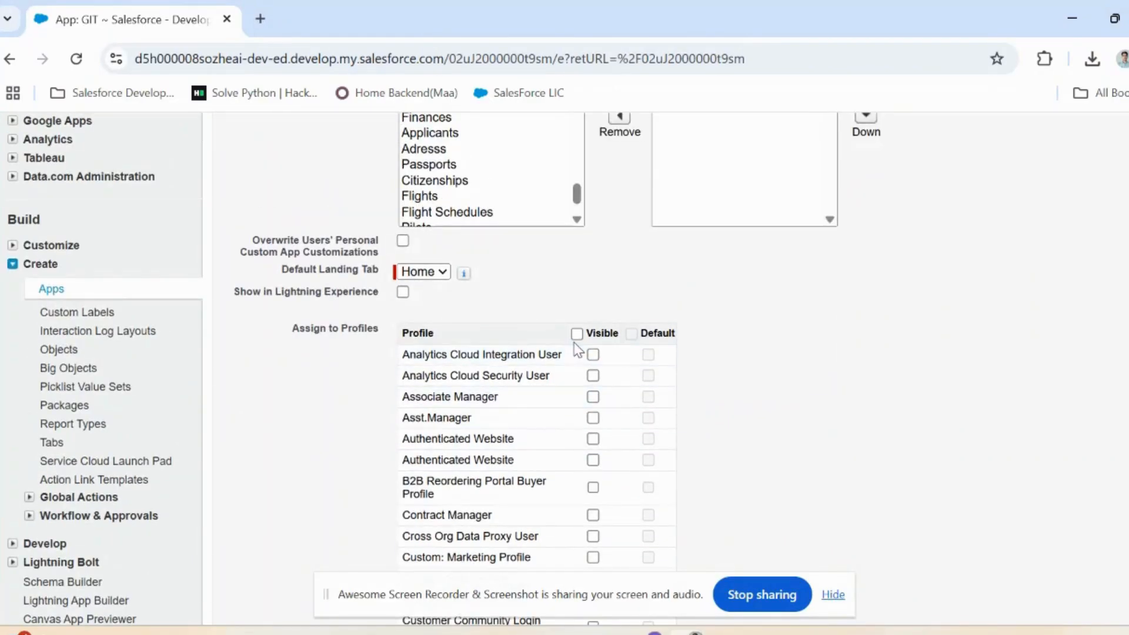
{"action": "left_click", "coordinate": [577, 334]}
{"action": "scroll", "coordinate": [780, 406], "scroll_direction": "down", "scroll_amount": 10}
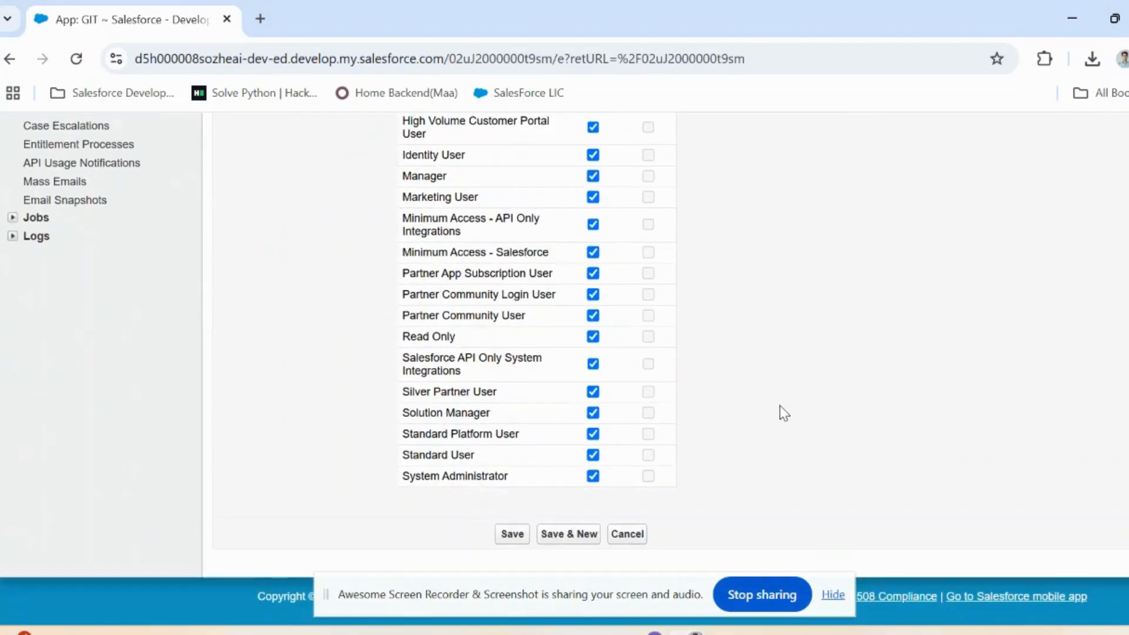
{"action": "left_click", "coordinate": [527, 536]}
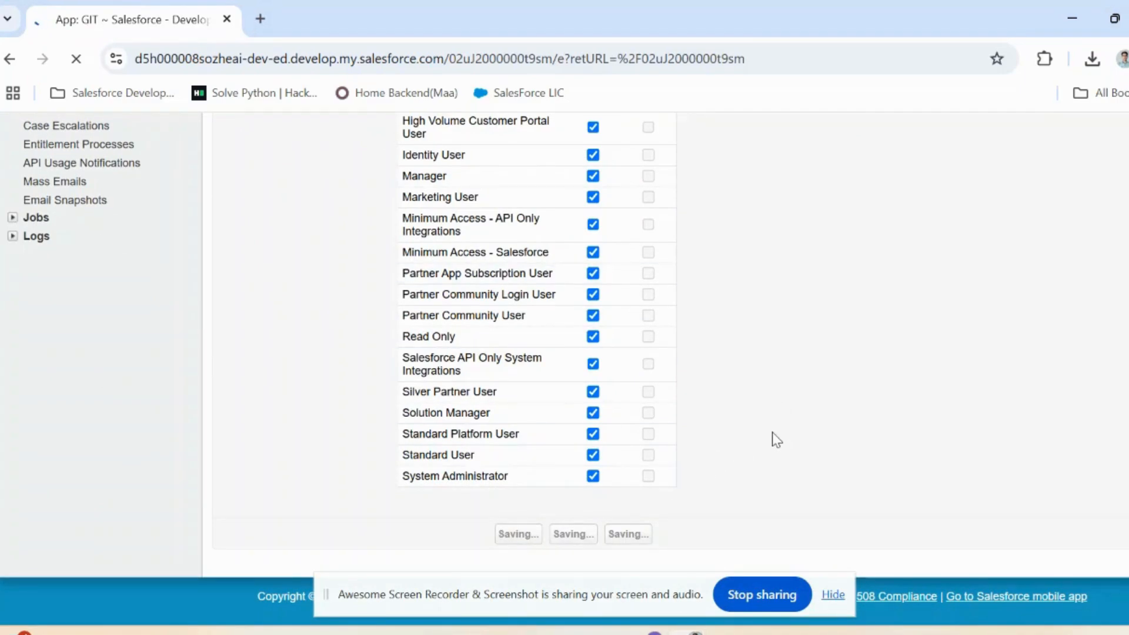
Step: Return to the home page and switch from the Sales app to the GIT app
{"action": "scroll", "coordinate": [771, 432], "scroll_direction": "up", "scroll_amount": 10}
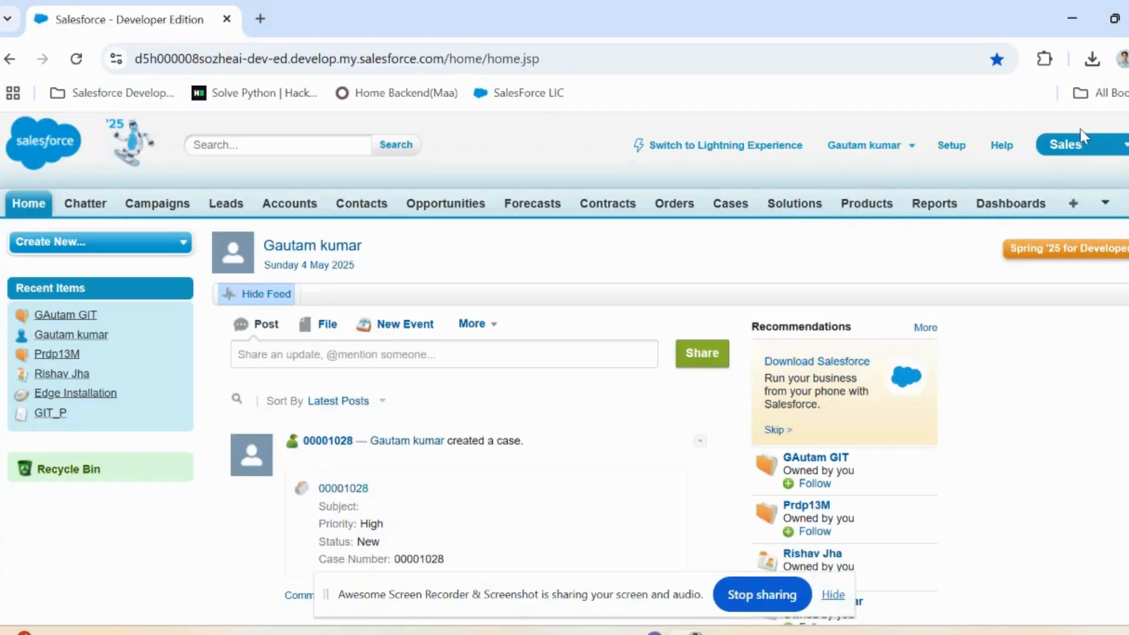
{"action": "left_click", "coordinate": [1098, 147]}
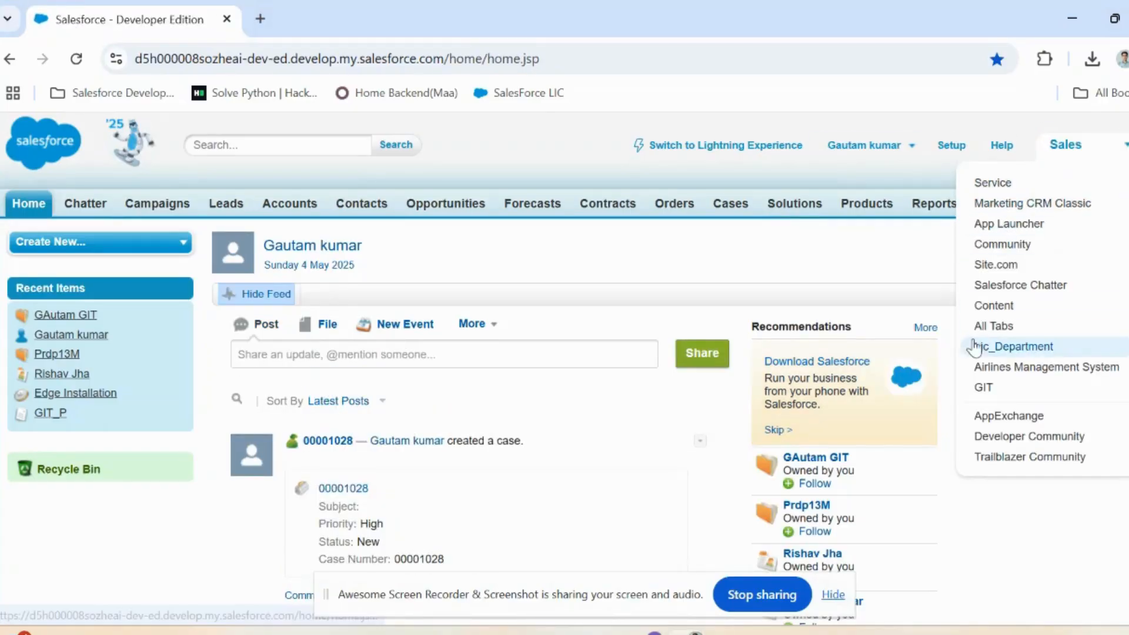
{"action": "left_click", "coordinate": [986, 388]}
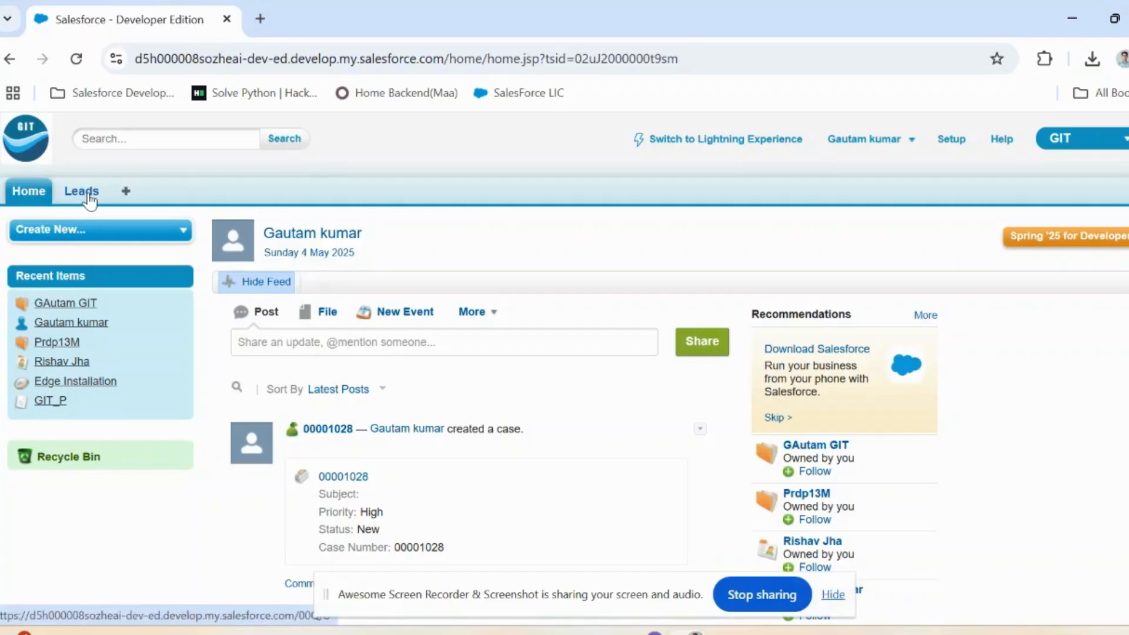
Step: View the GIT app's Leads page and the list of all tabs, and return to its Home tab
{"action": "scroll", "coordinate": [358, 453], "scroll_direction": "down", "scroll_amount": 1}
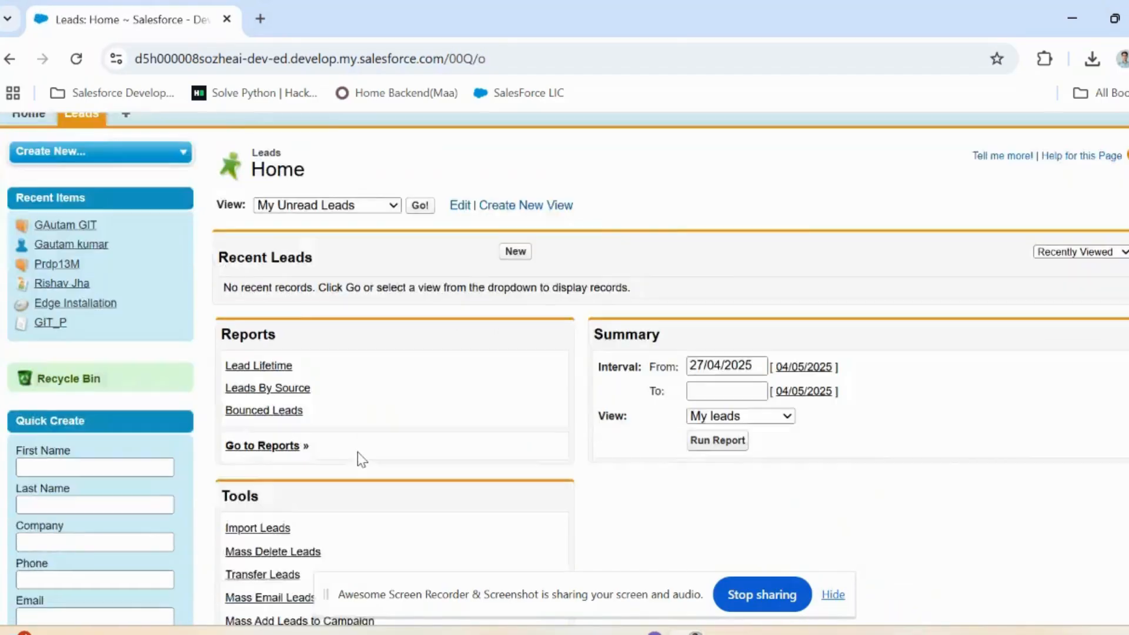
{"action": "scroll", "coordinate": [357, 456], "scroll_direction": "up", "scroll_amount": 1}
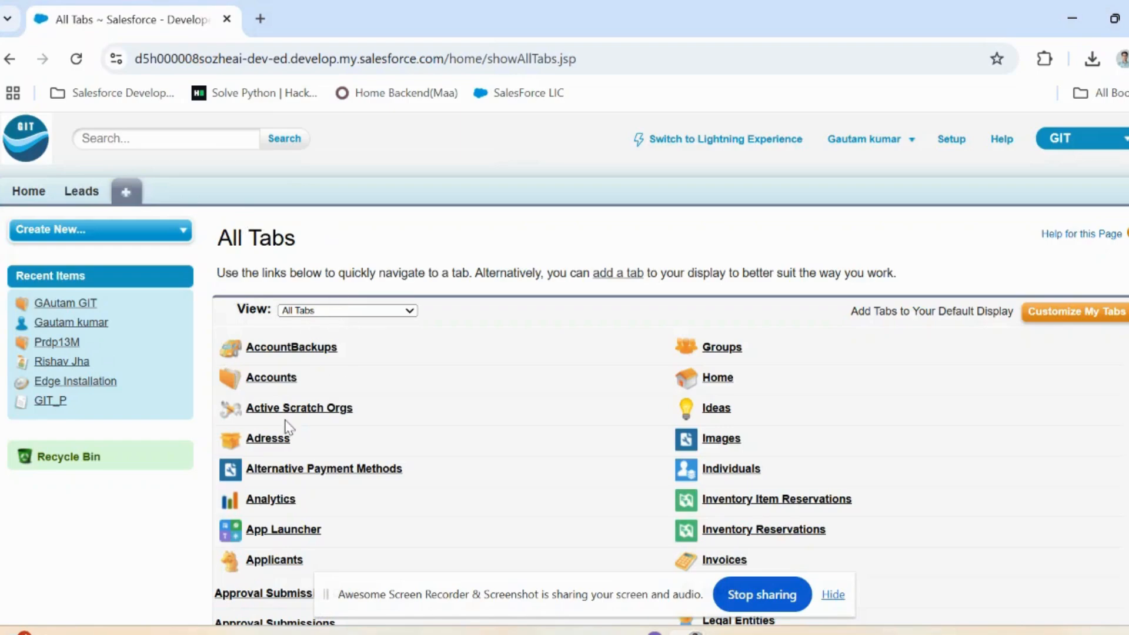
{"action": "scroll", "coordinate": [287, 428], "scroll_direction": "down", "scroll_amount": 5}
{"action": "scroll", "coordinate": [286, 428], "scroll_direction": "up", "scroll_amount": 5}
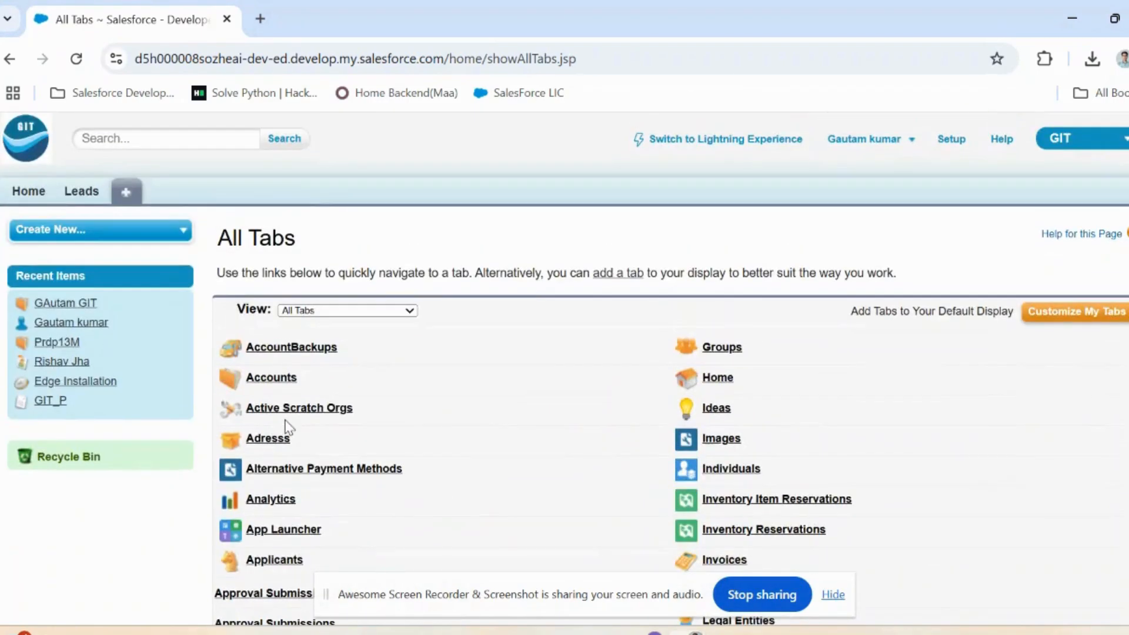
{"action": "left_click", "coordinate": [30, 193]}
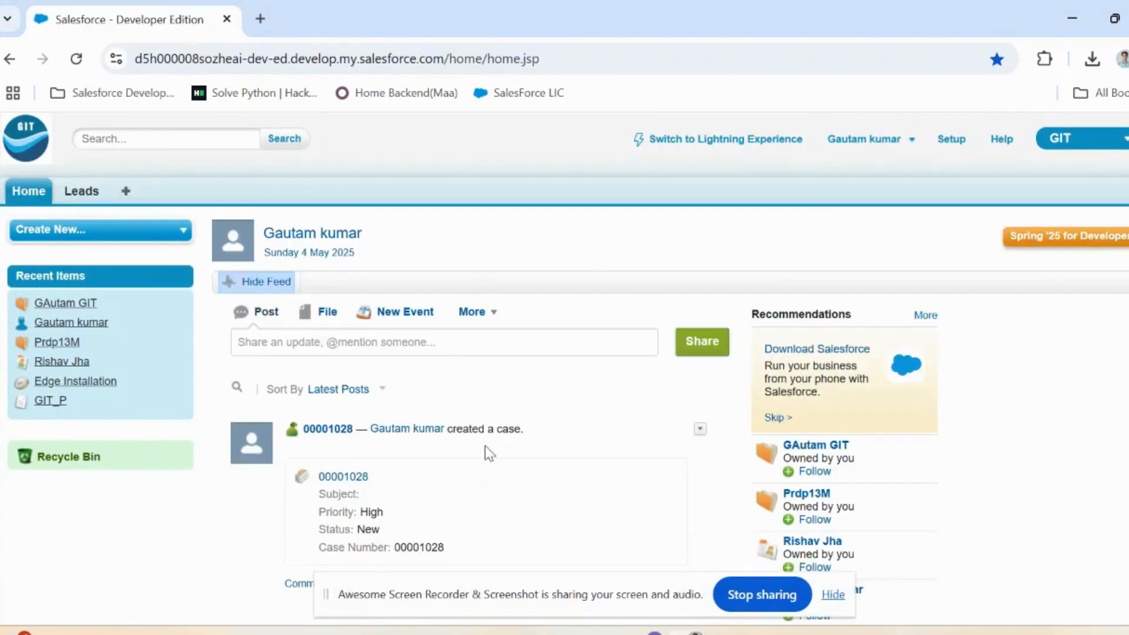